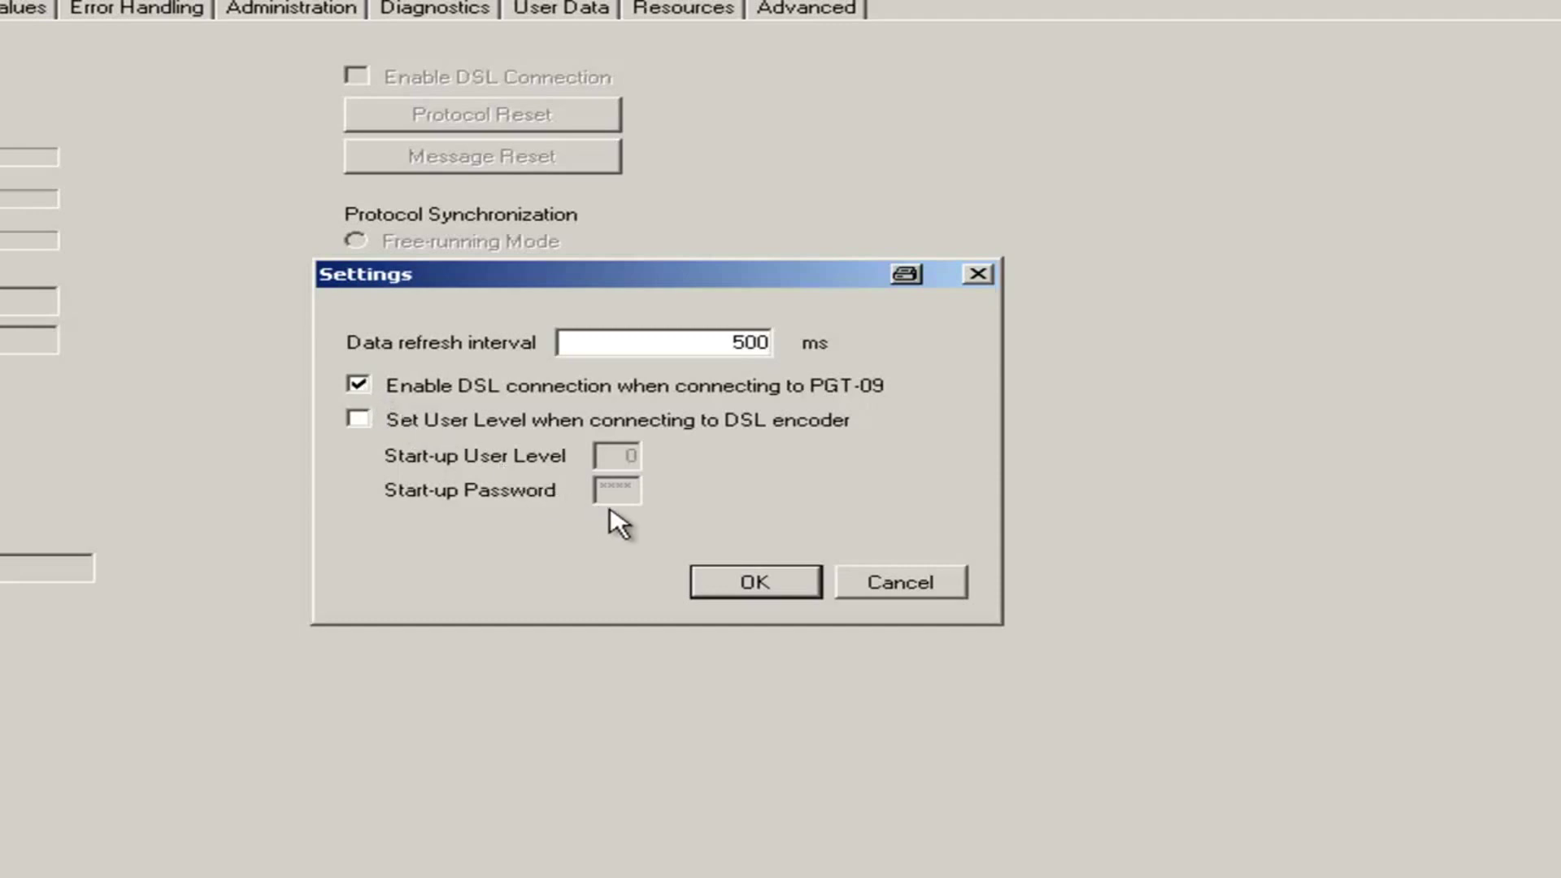
Accept the application settings, scan the network for PGT-09-S devices and connect to DSL-AN-N70000074 at 10.240.10.29
{"action": "left_click", "coordinate": [746, 600]}
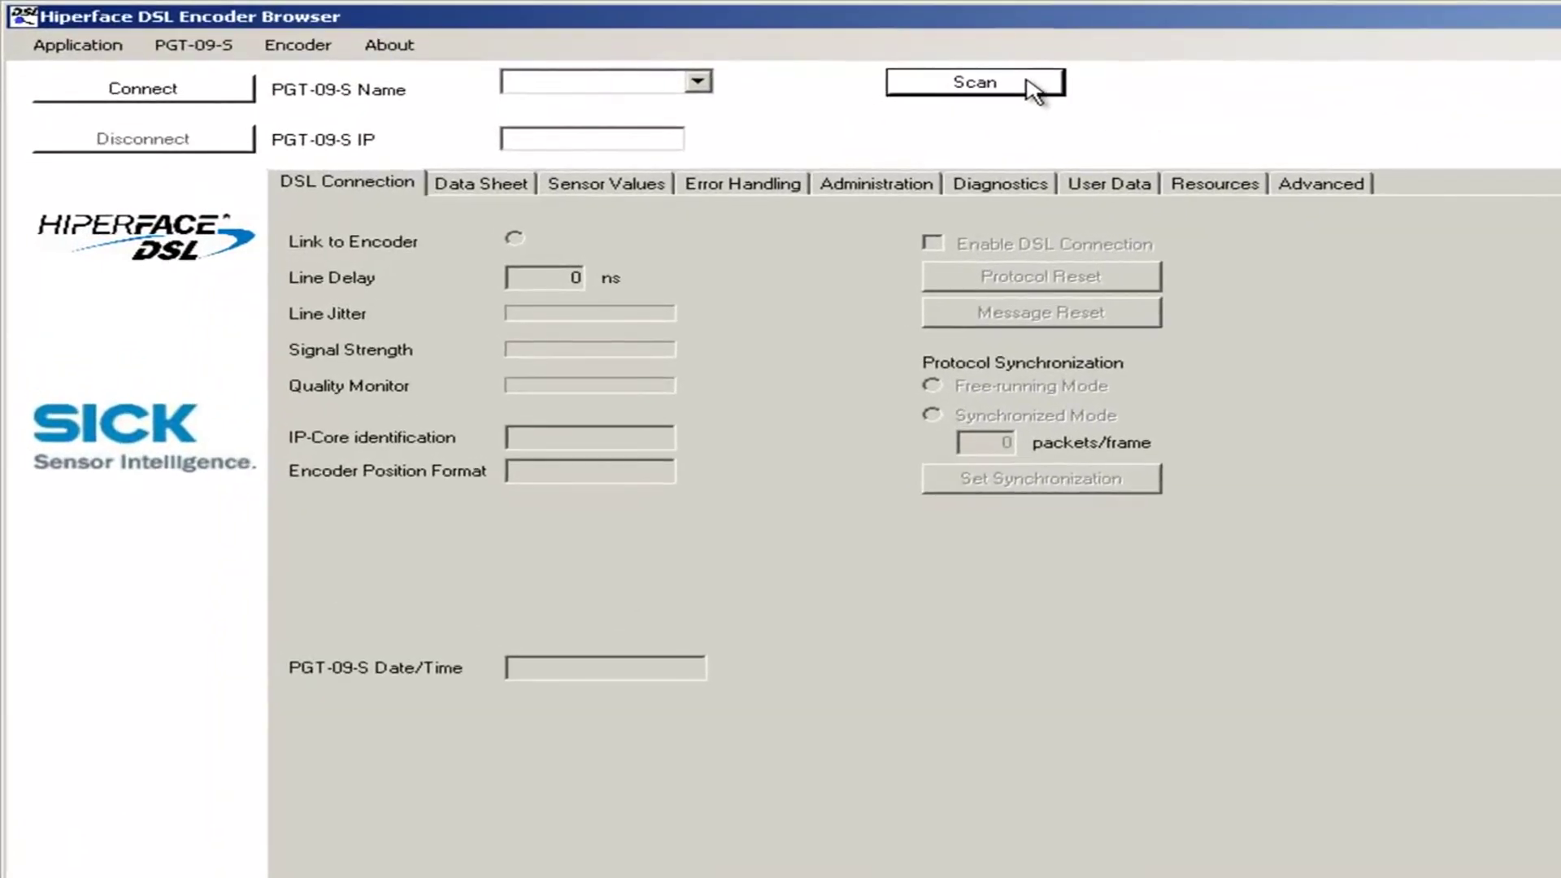
{"action": "left_click", "coordinate": [1004, 88]}
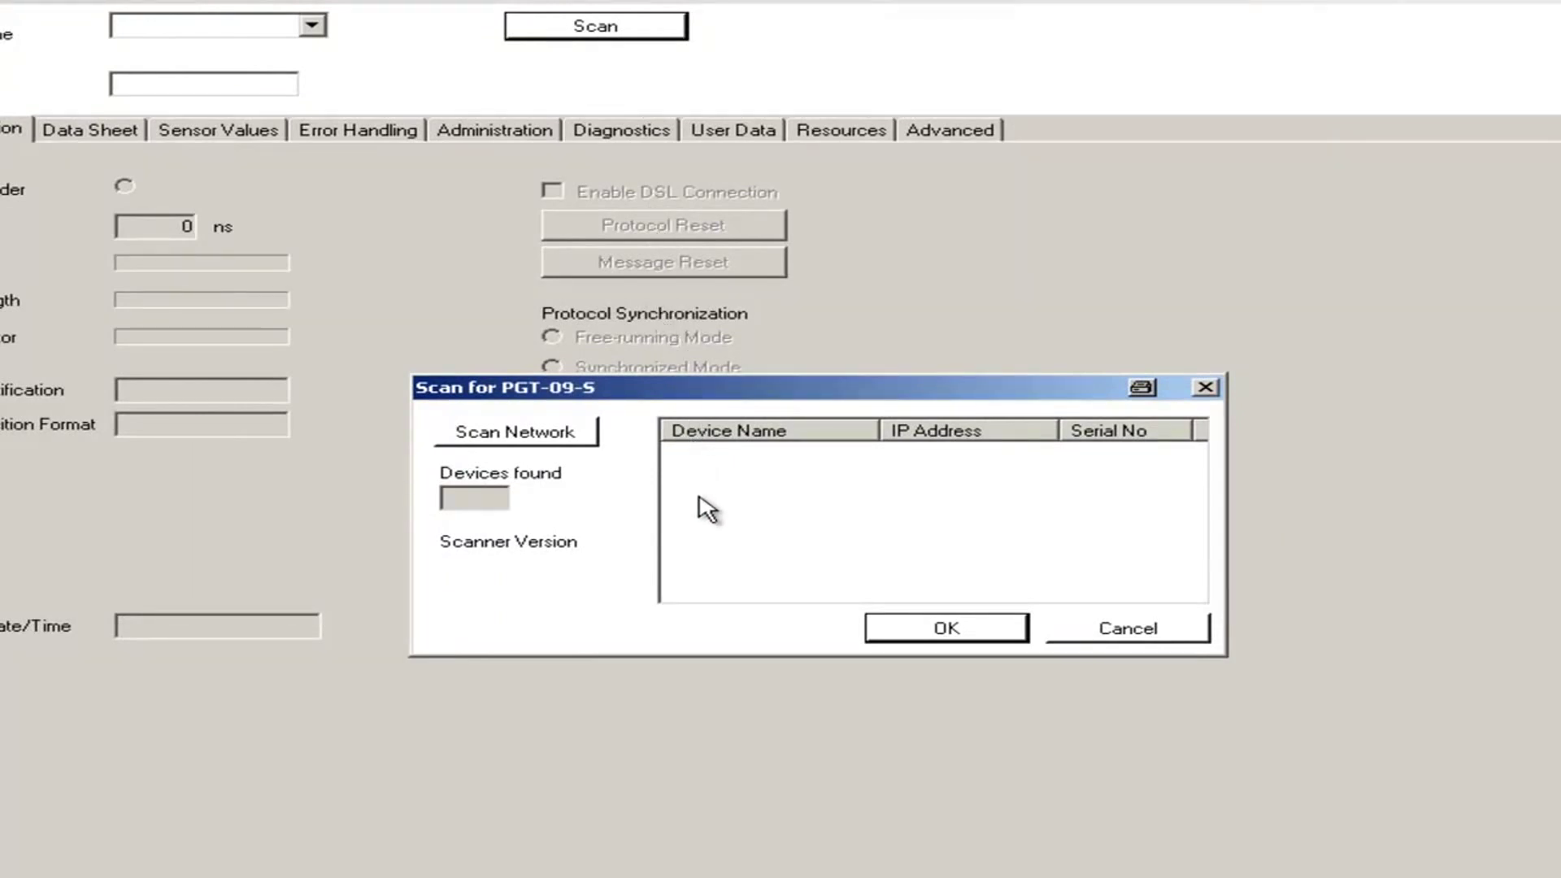
{"action": "left_click", "coordinate": [580, 435]}
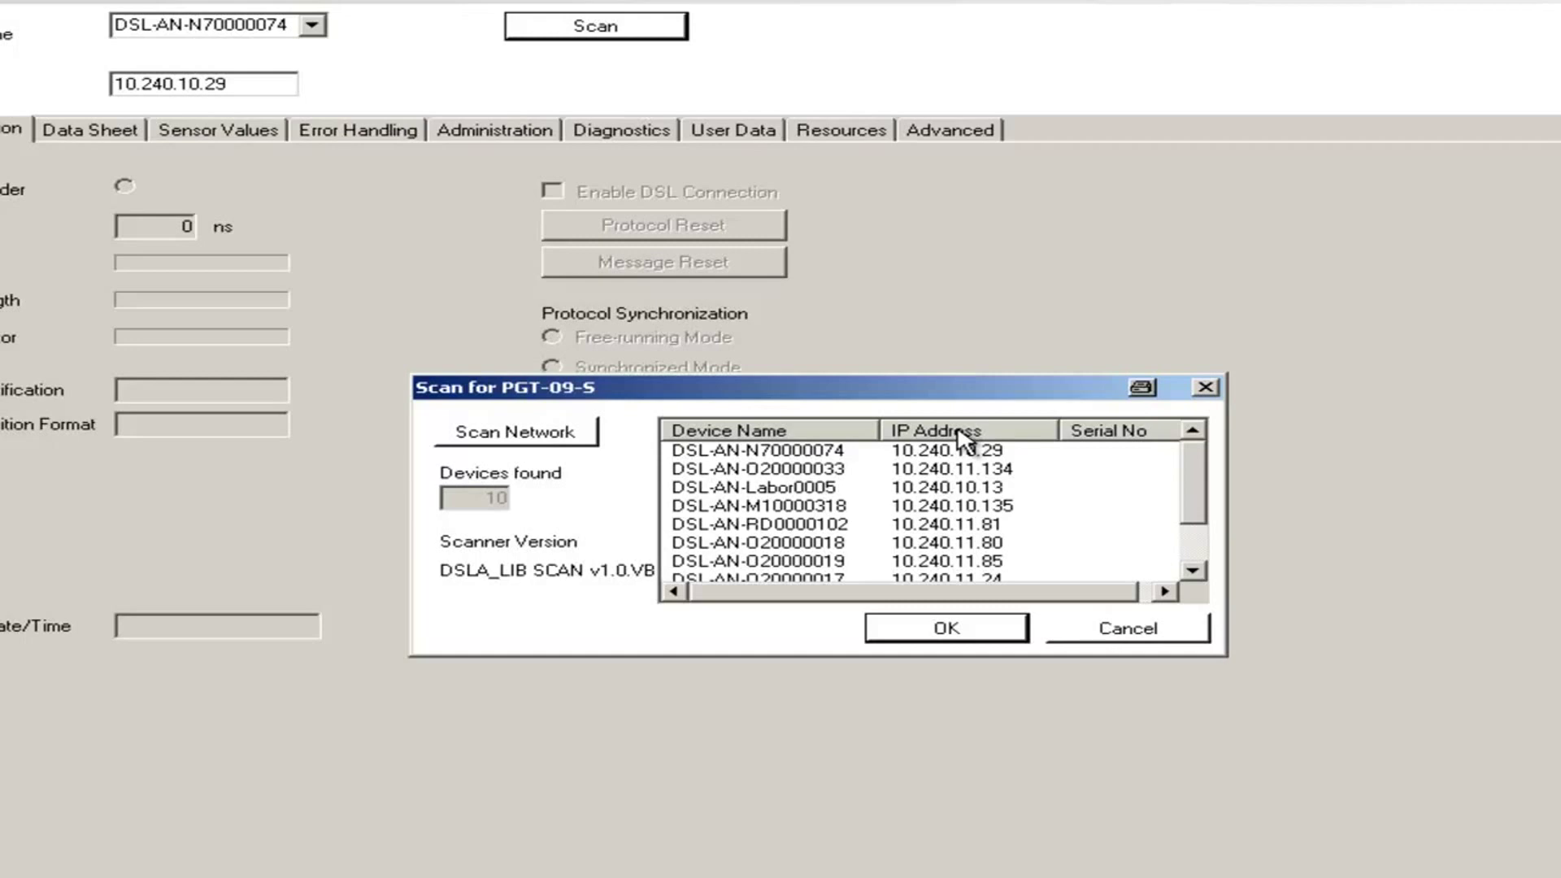
{"action": "left_click", "coordinate": [849, 453]}
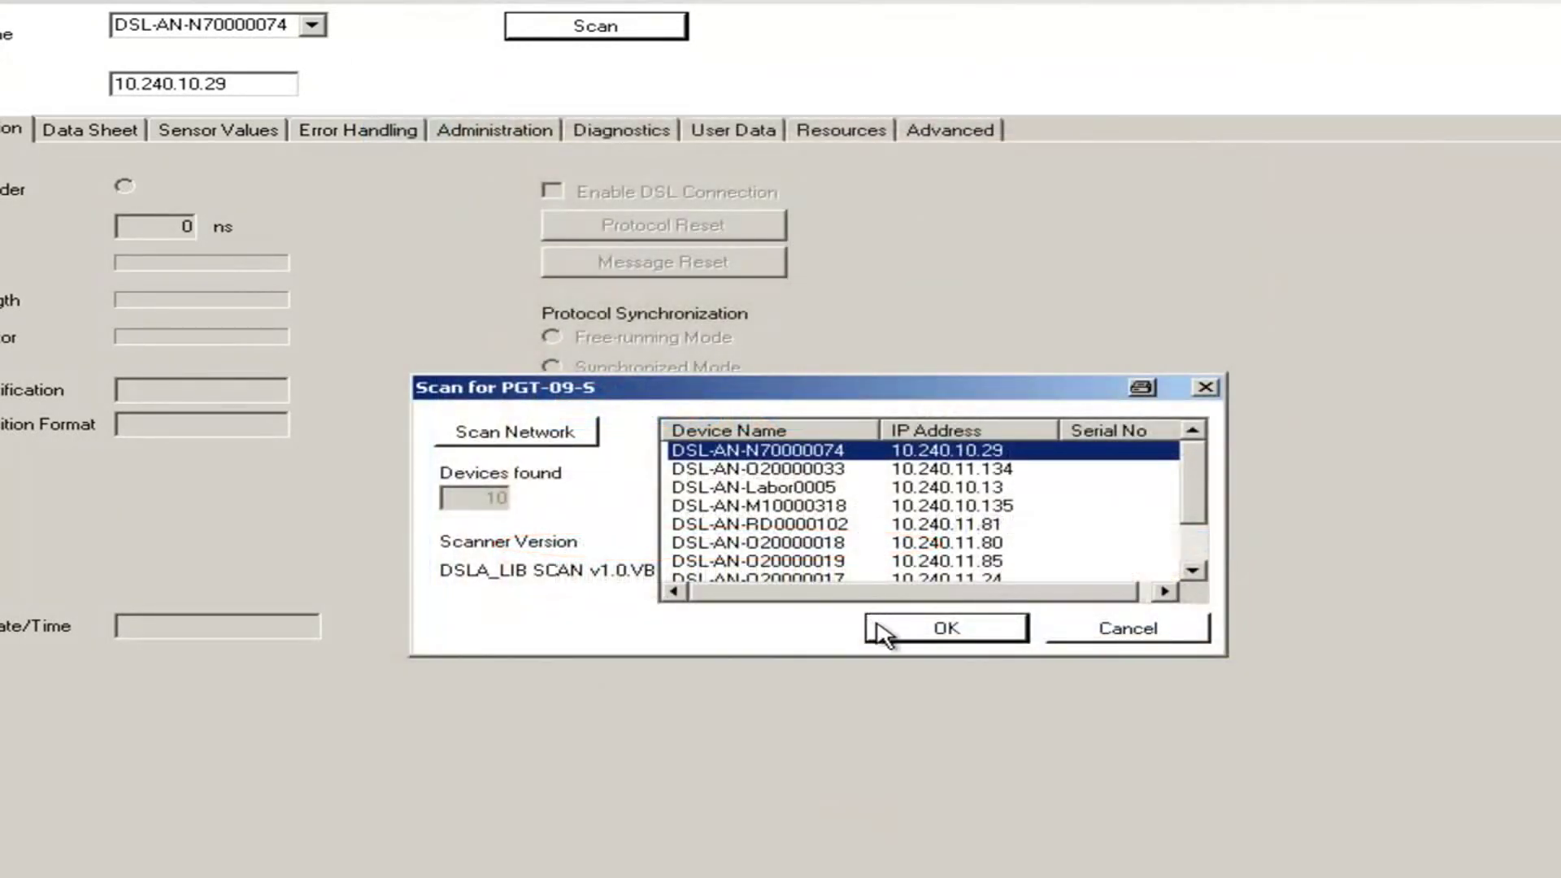
{"action": "left_click", "coordinate": [884, 632]}
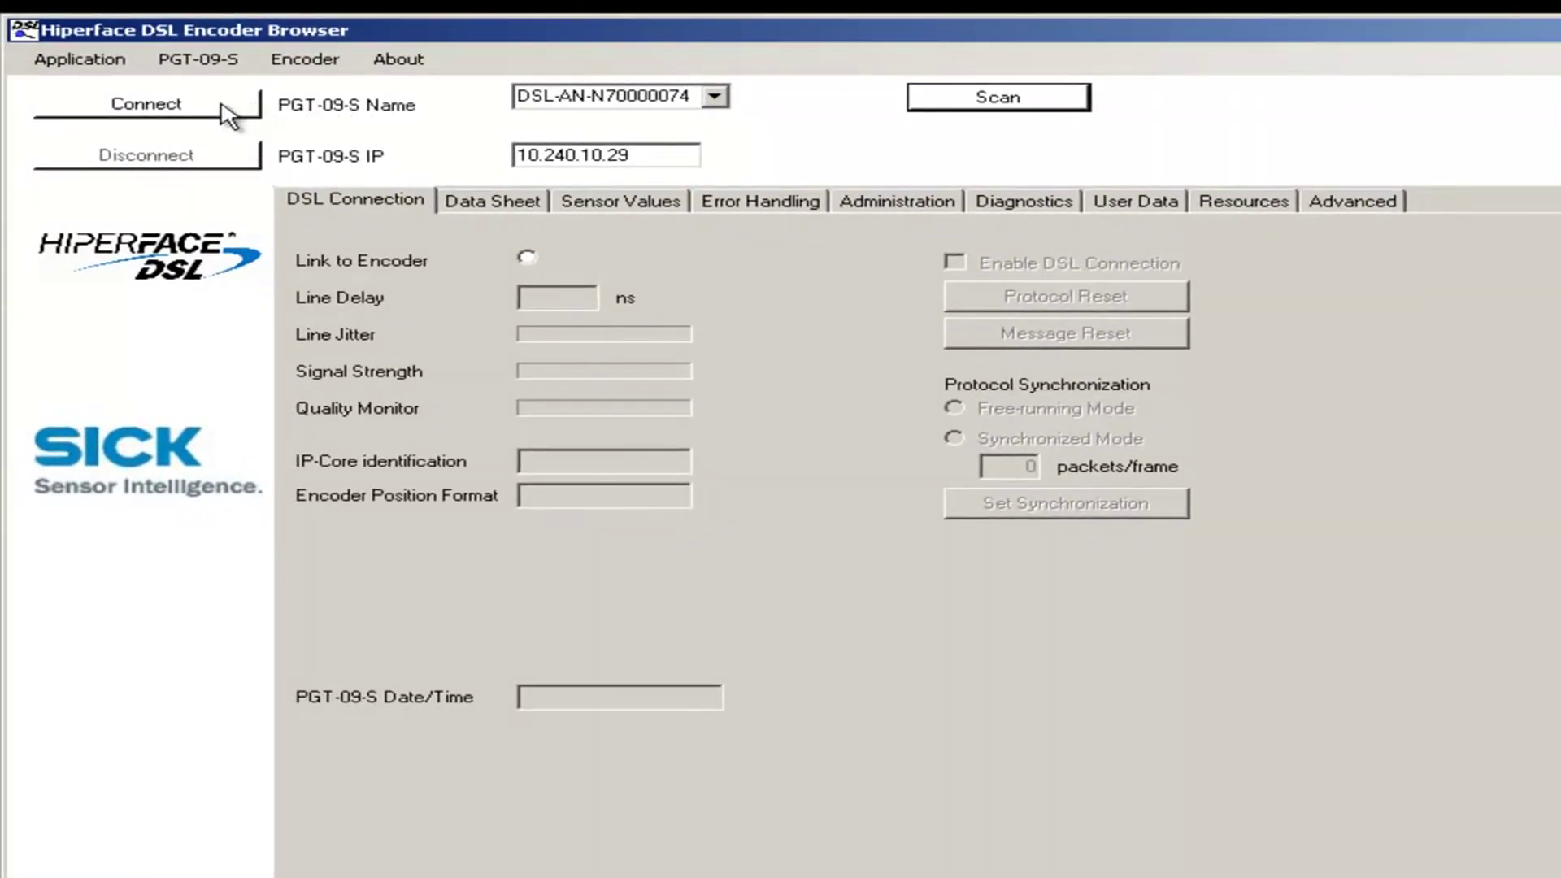
{"action": "left_click", "coordinate": [207, 114]}
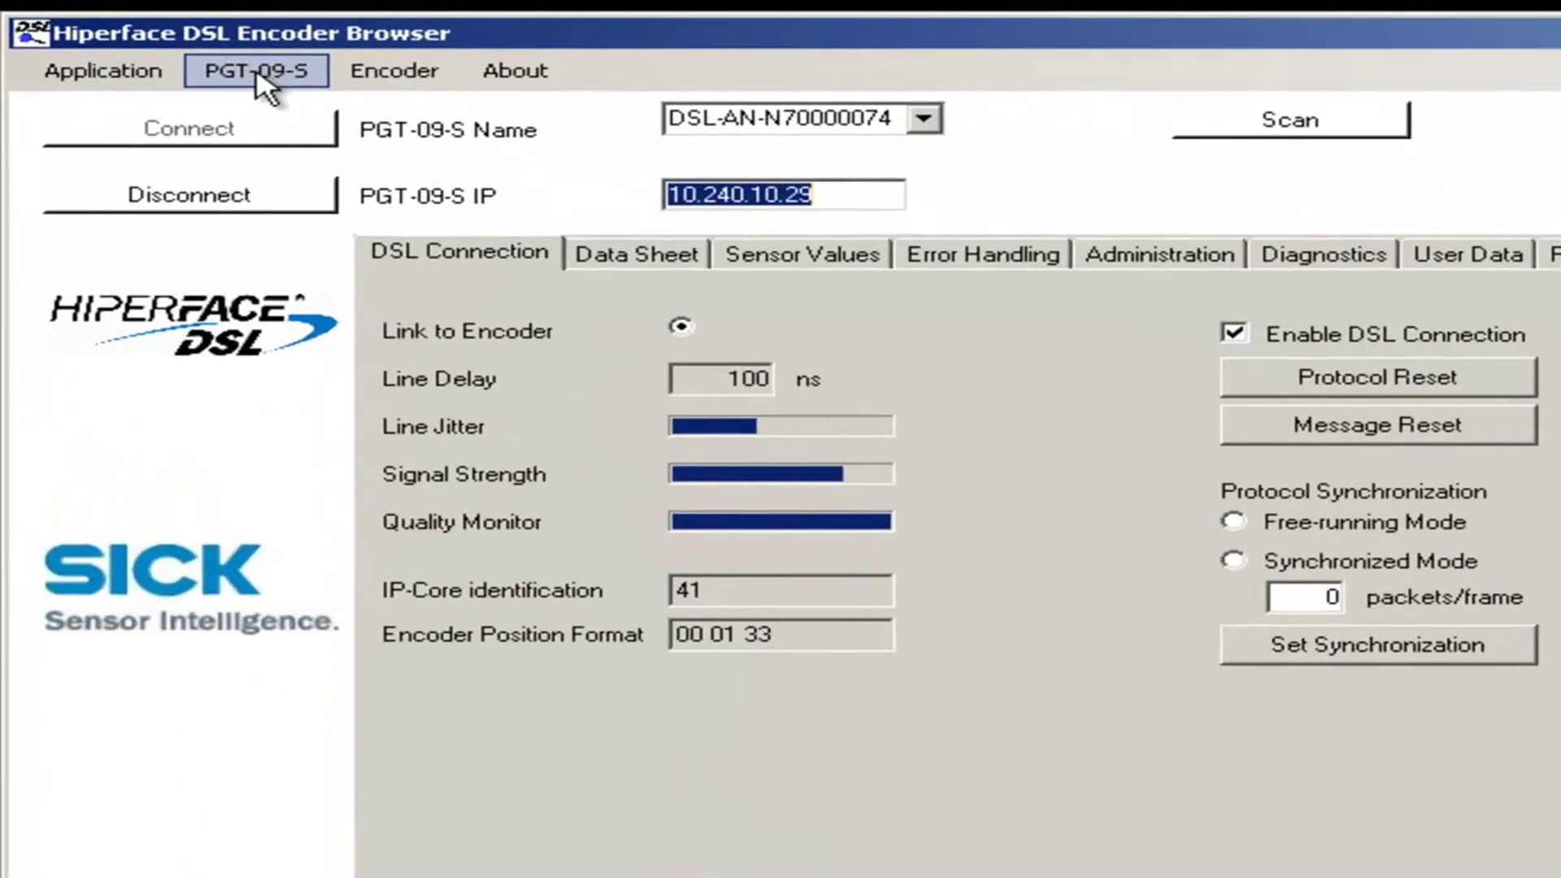
Change the PGT-09-S HTTP port, entering 80 as the old port and 8888 as the new port, and acknowledge the change
{"action": "left_click", "coordinate": [271, 81]}
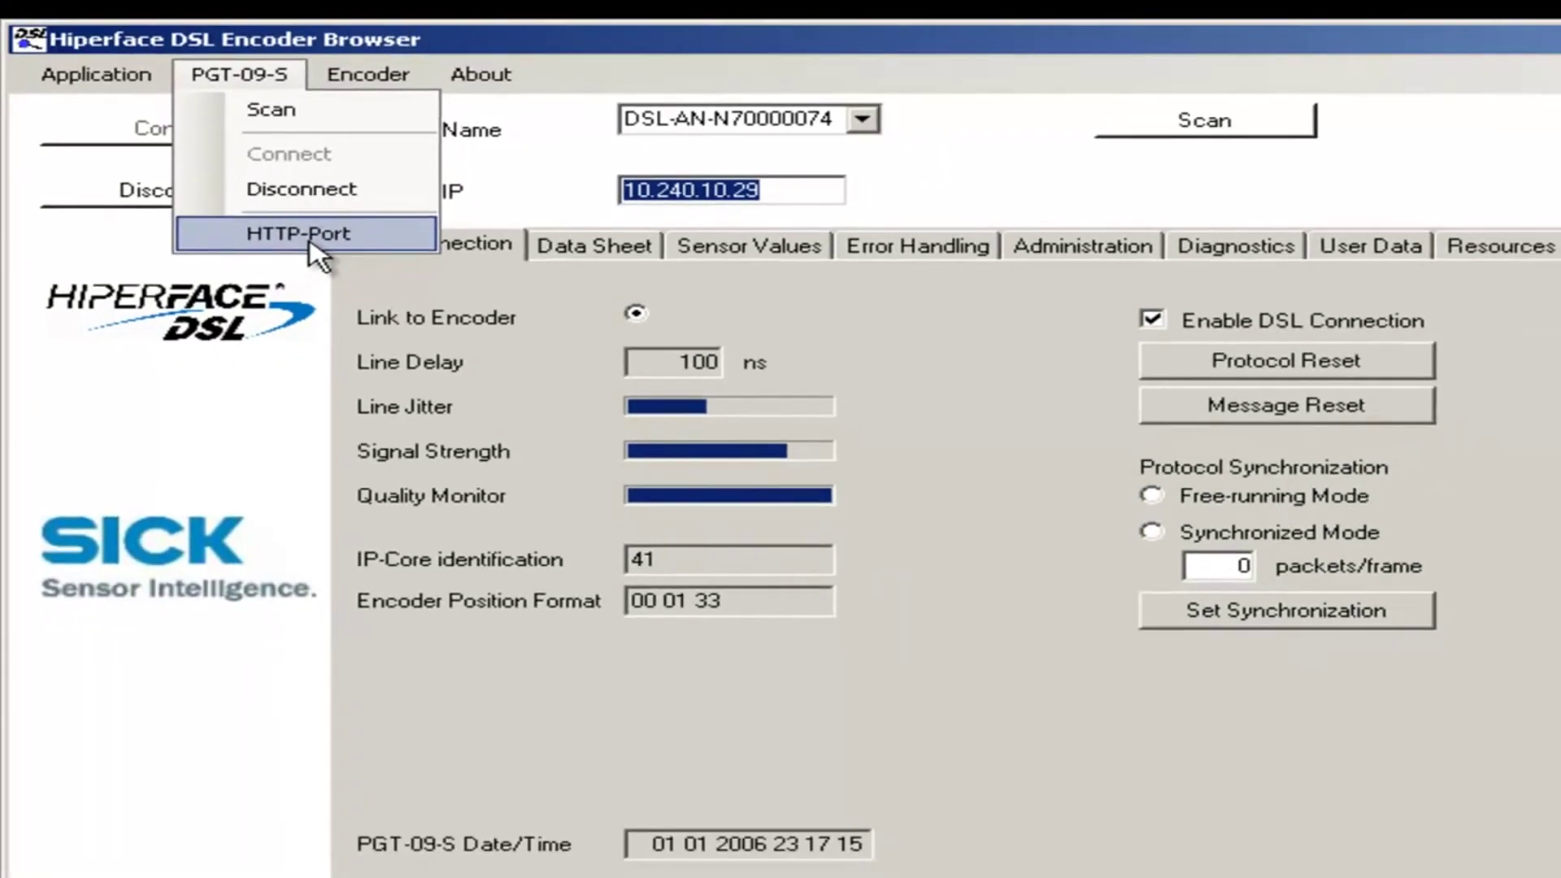
{"action": "left_click", "coordinate": [355, 253]}
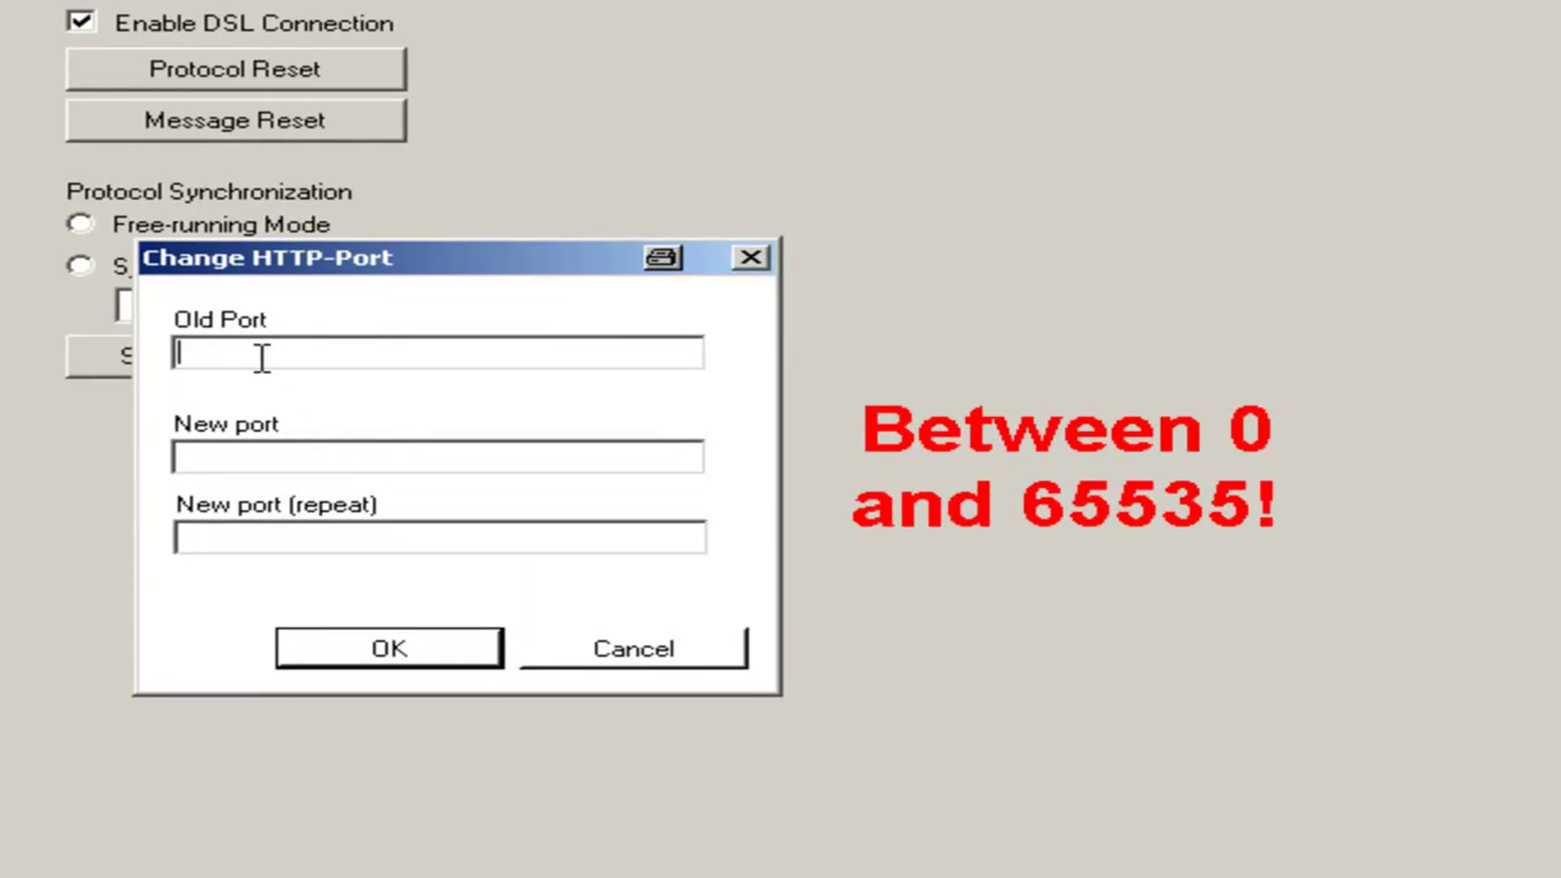
{"action": "type", "text": "80"}
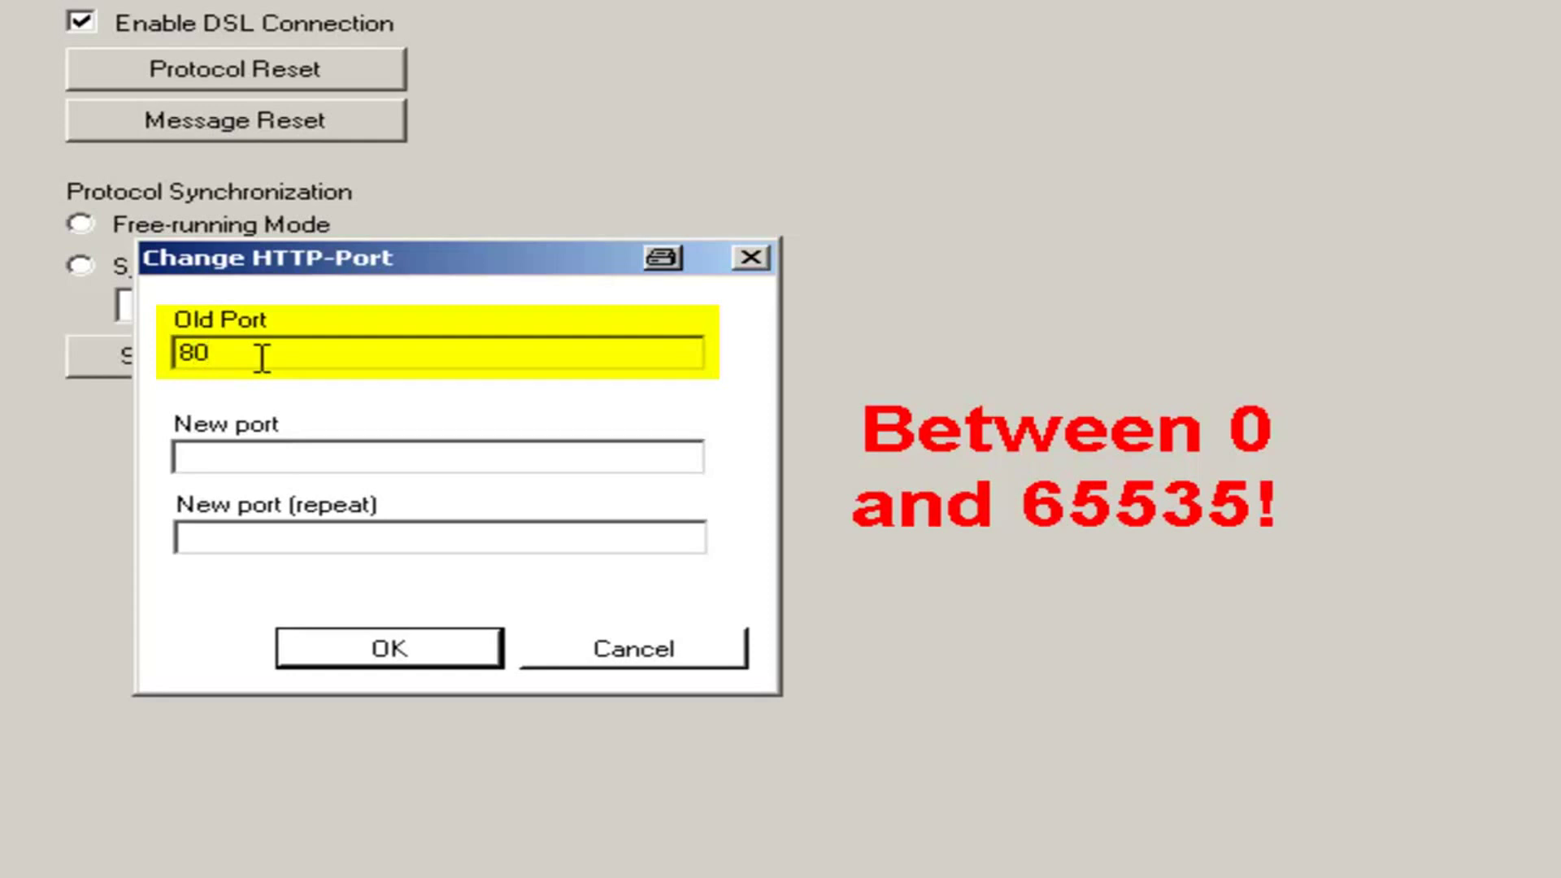
{"action": "key", "text": "Tab"}
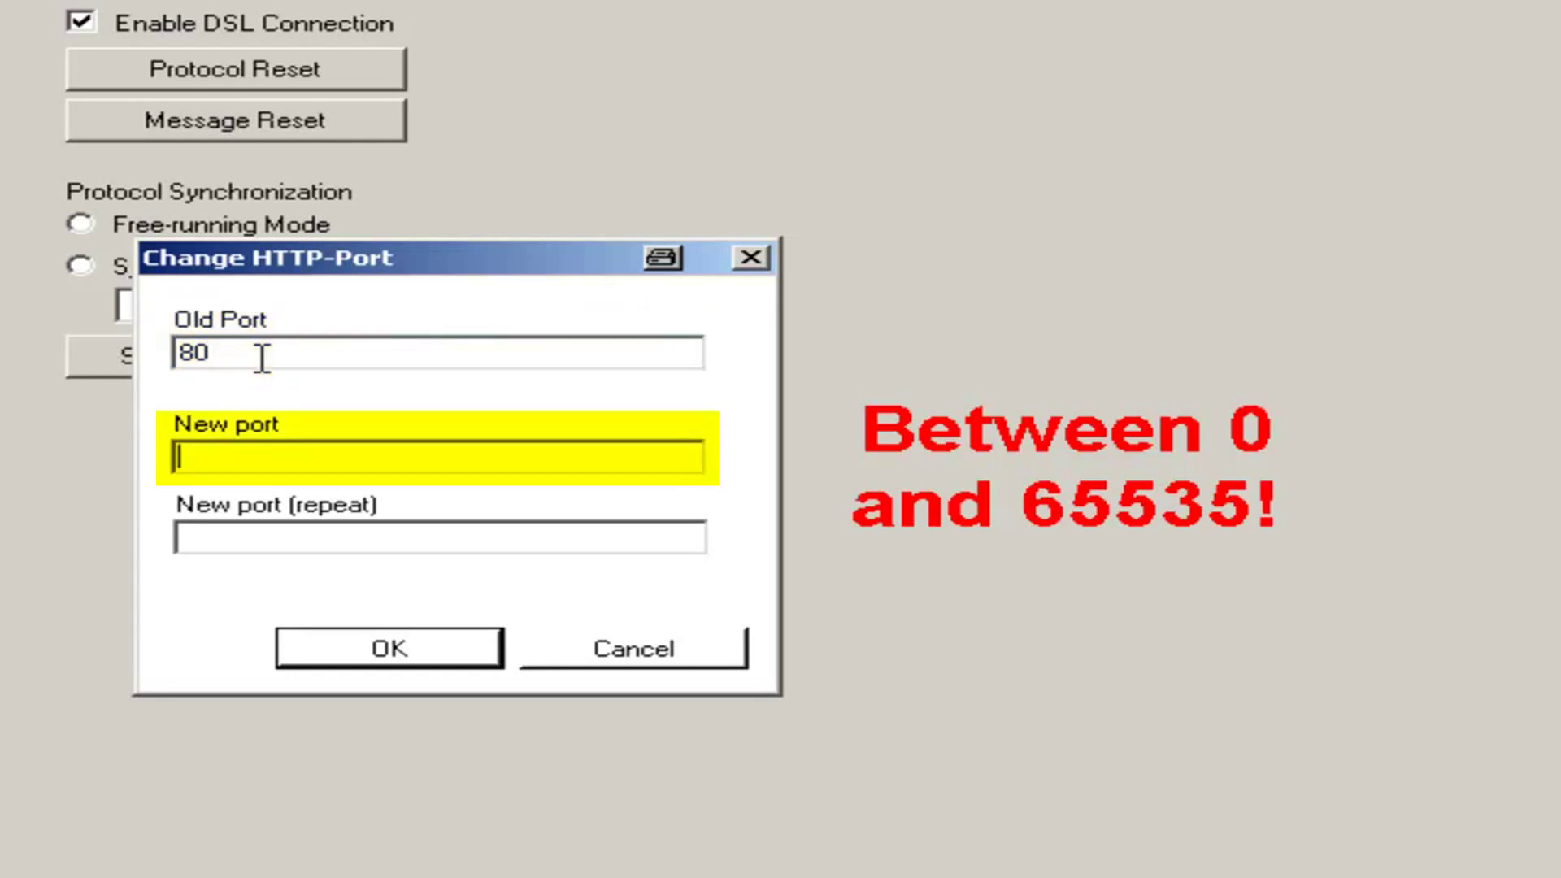
{"action": "type", "text": "8888"}
{"action": "key", "text": "Tab"}
{"action": "type", "text": "8888"}
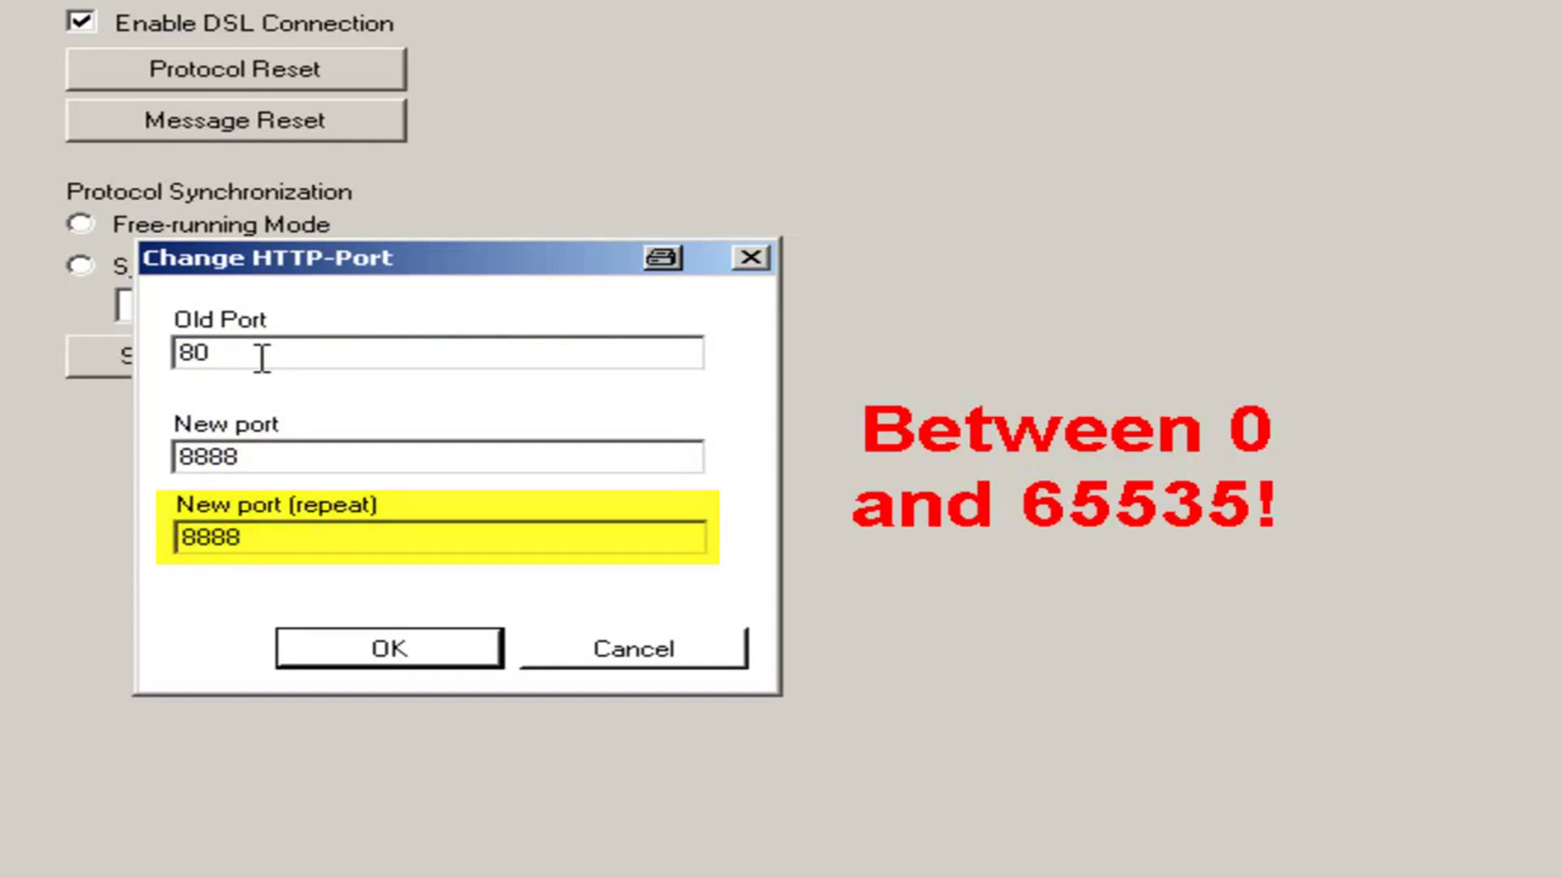
{"action": "left_click", "coordinate": [348, 652]}
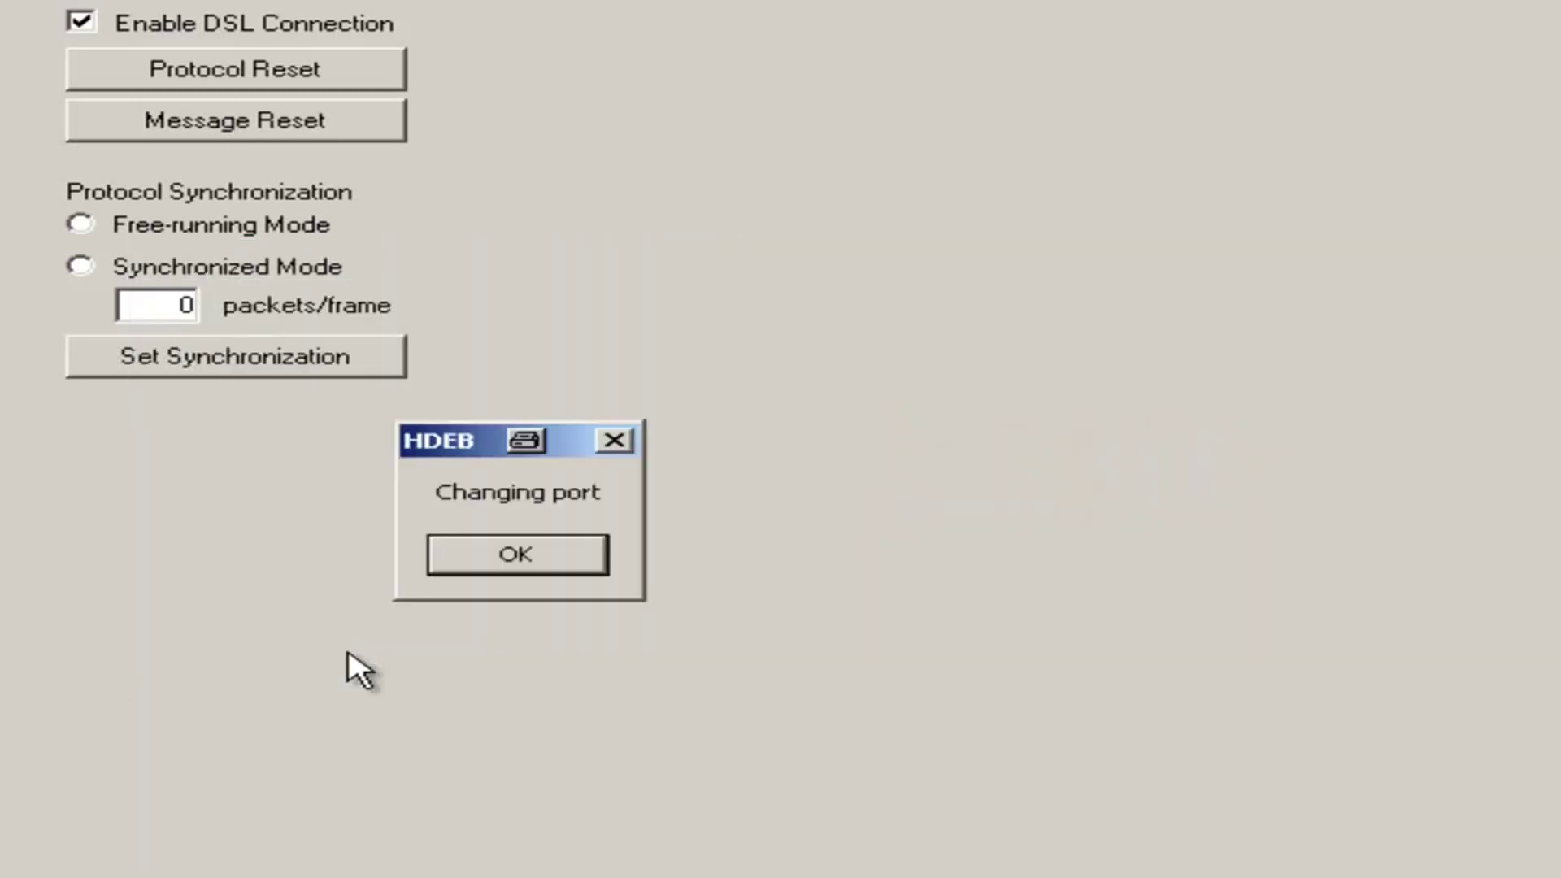
{"action": "left_click", "coordinate": [489, 553]}
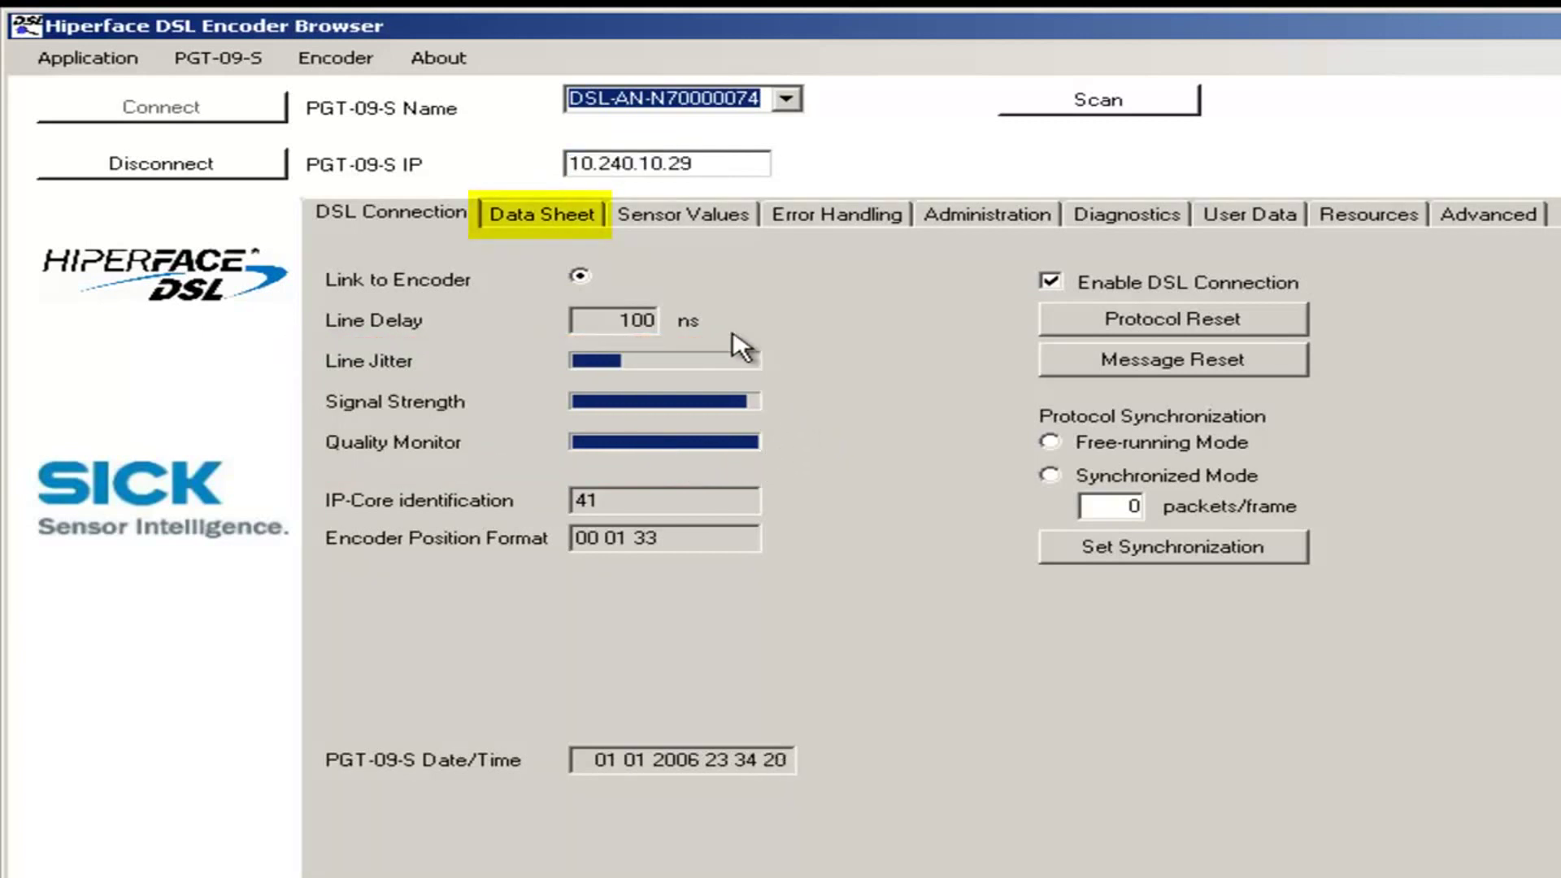
Examine the connected encoder's data sheet and its current sensor values, including the supply voltage
{"action": "left_click", "coordinate": [549, 223]}
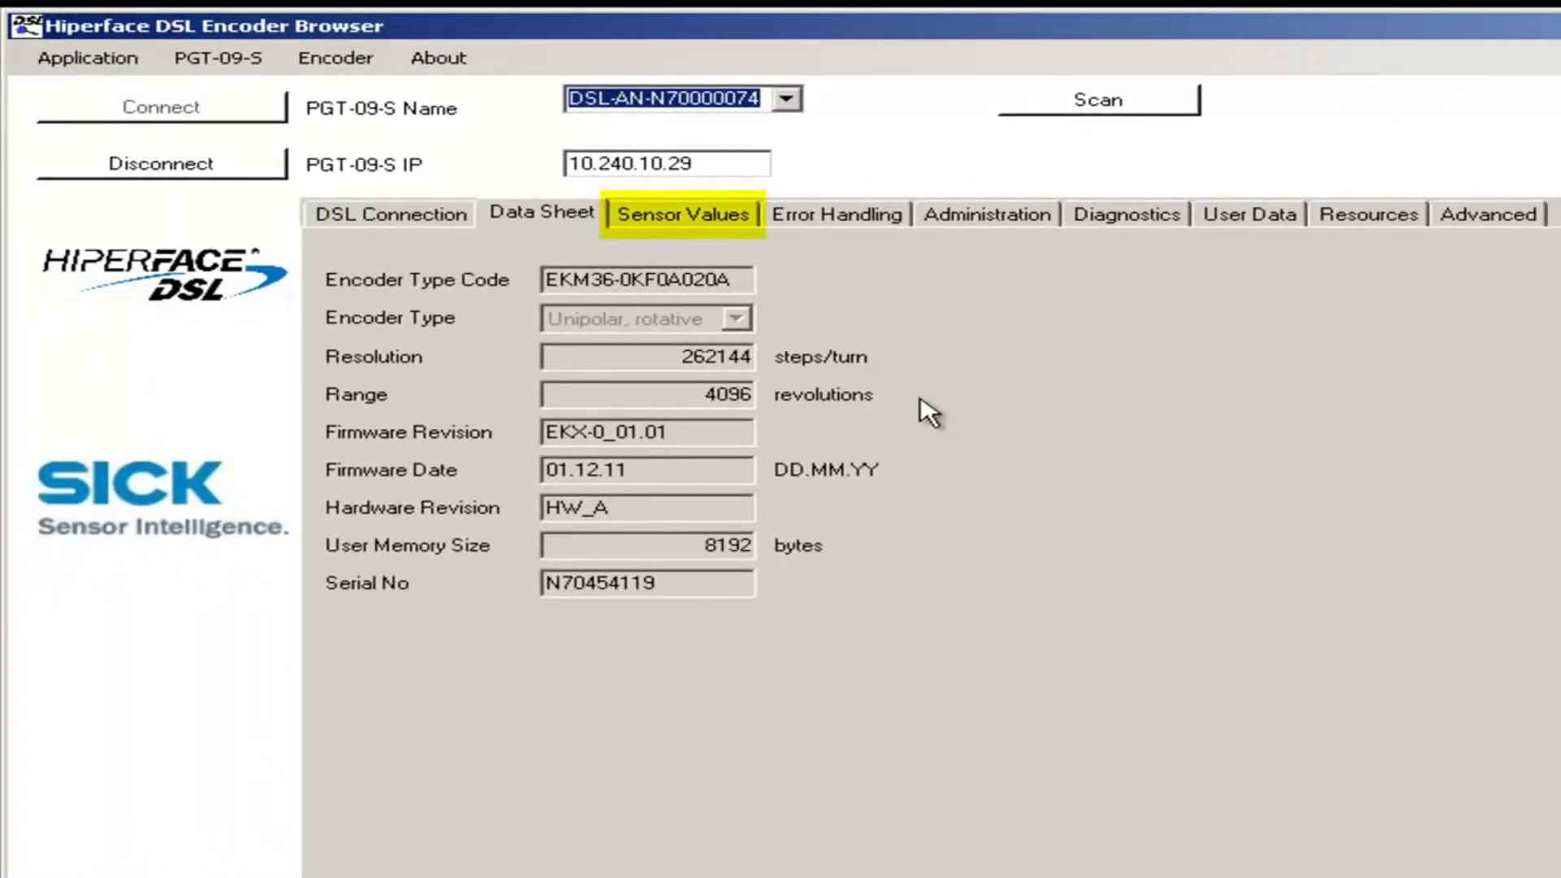
{"action": "left_click", "coordinate": [681, 218]}
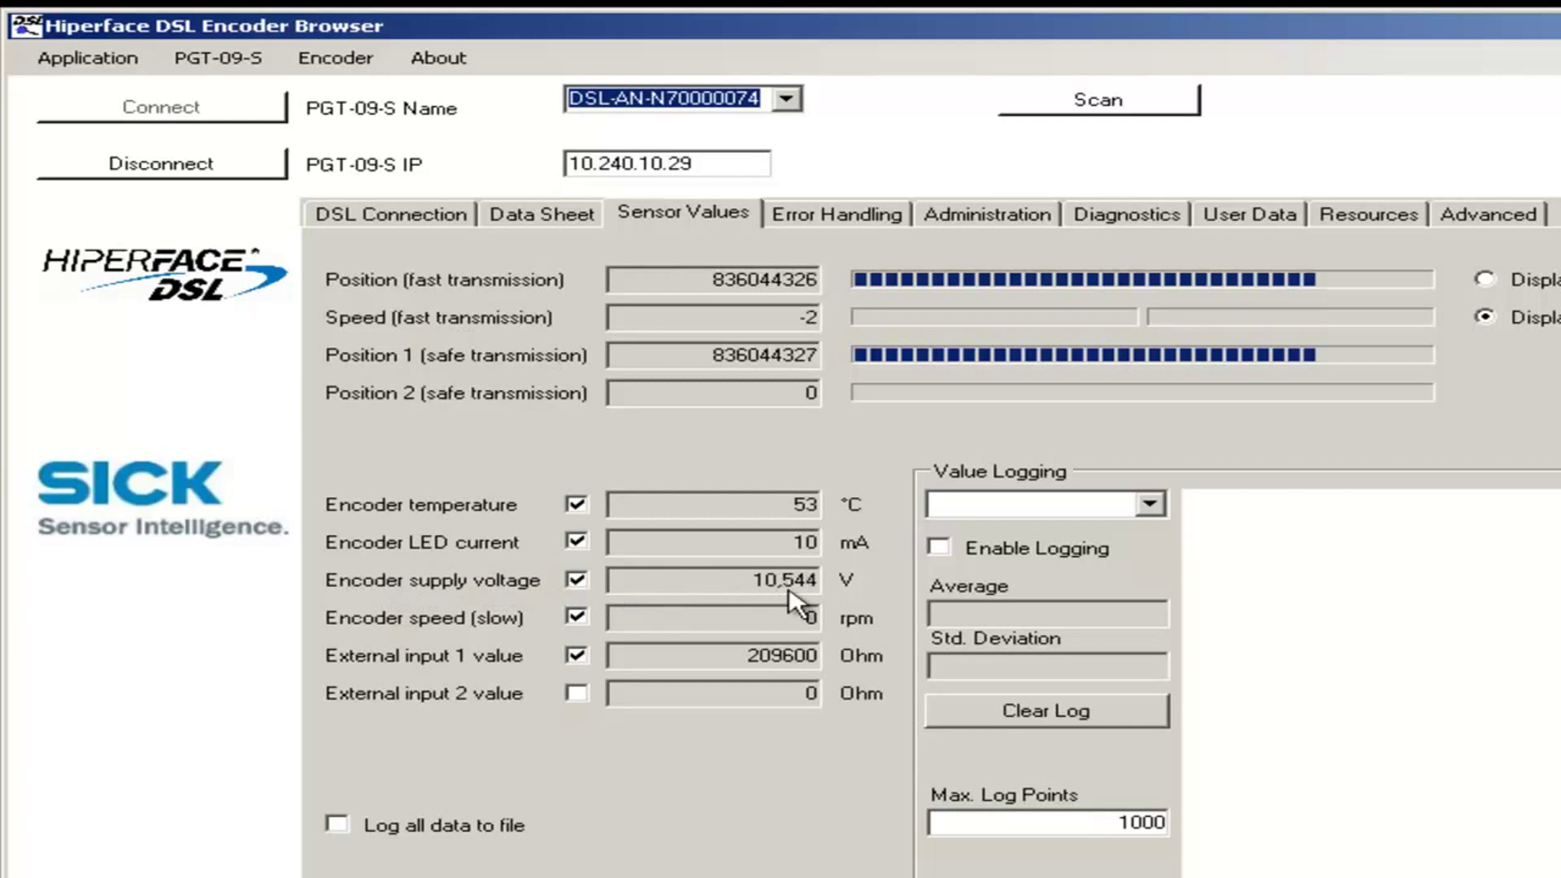
{"action": "left_click_drag", "start_coordinate": [738, 579], "coordinate": [783, 577]}
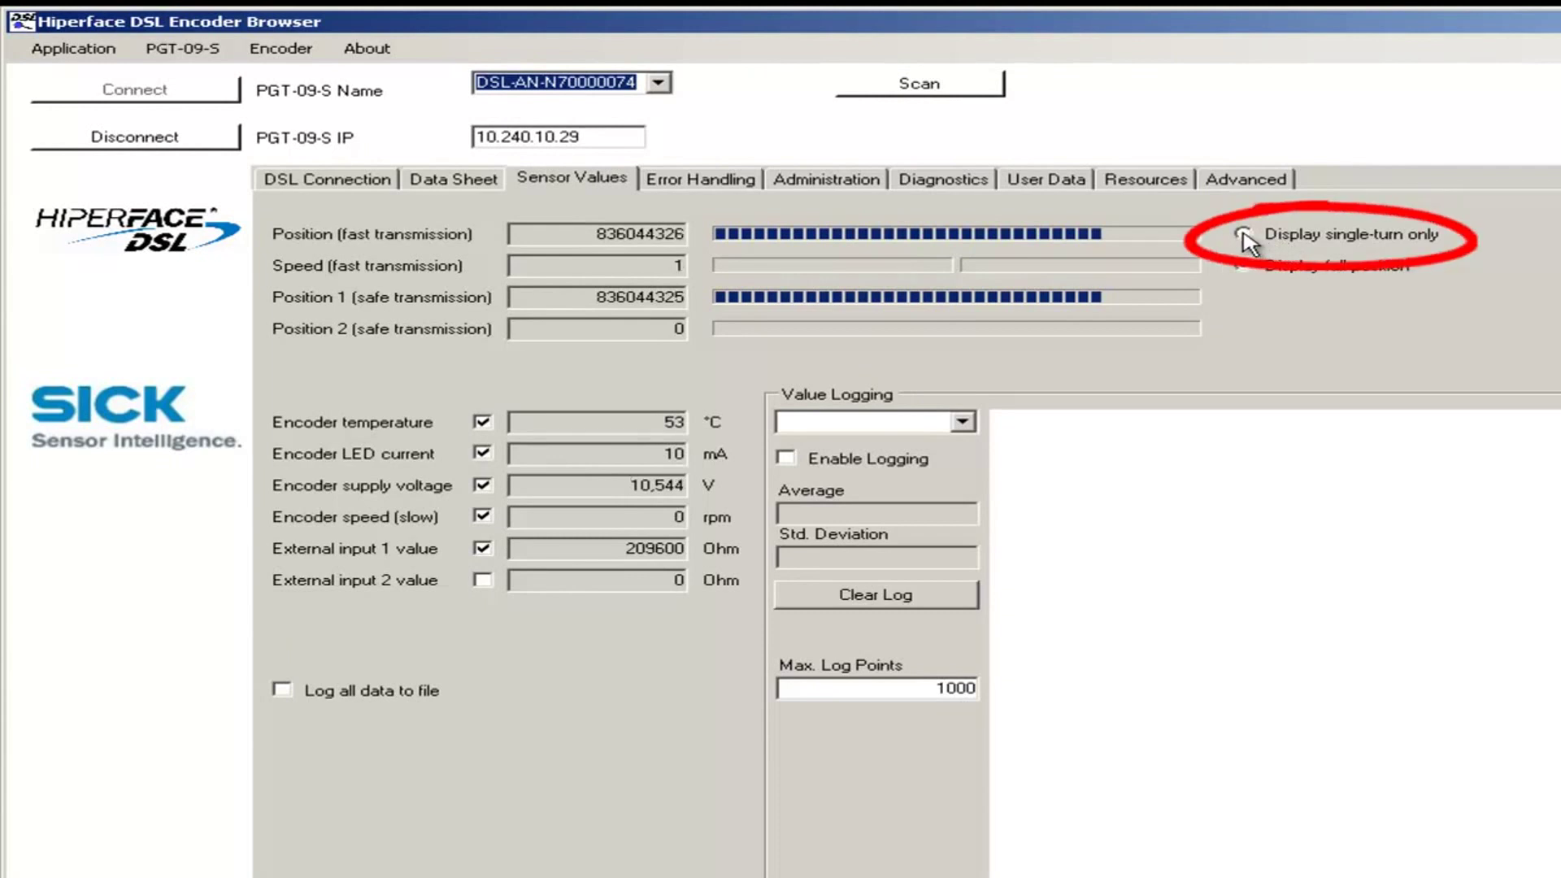
Display the single-turn position only and enable value logging for Position
{"action": "left_click", "coordinate": [1244, 235]}
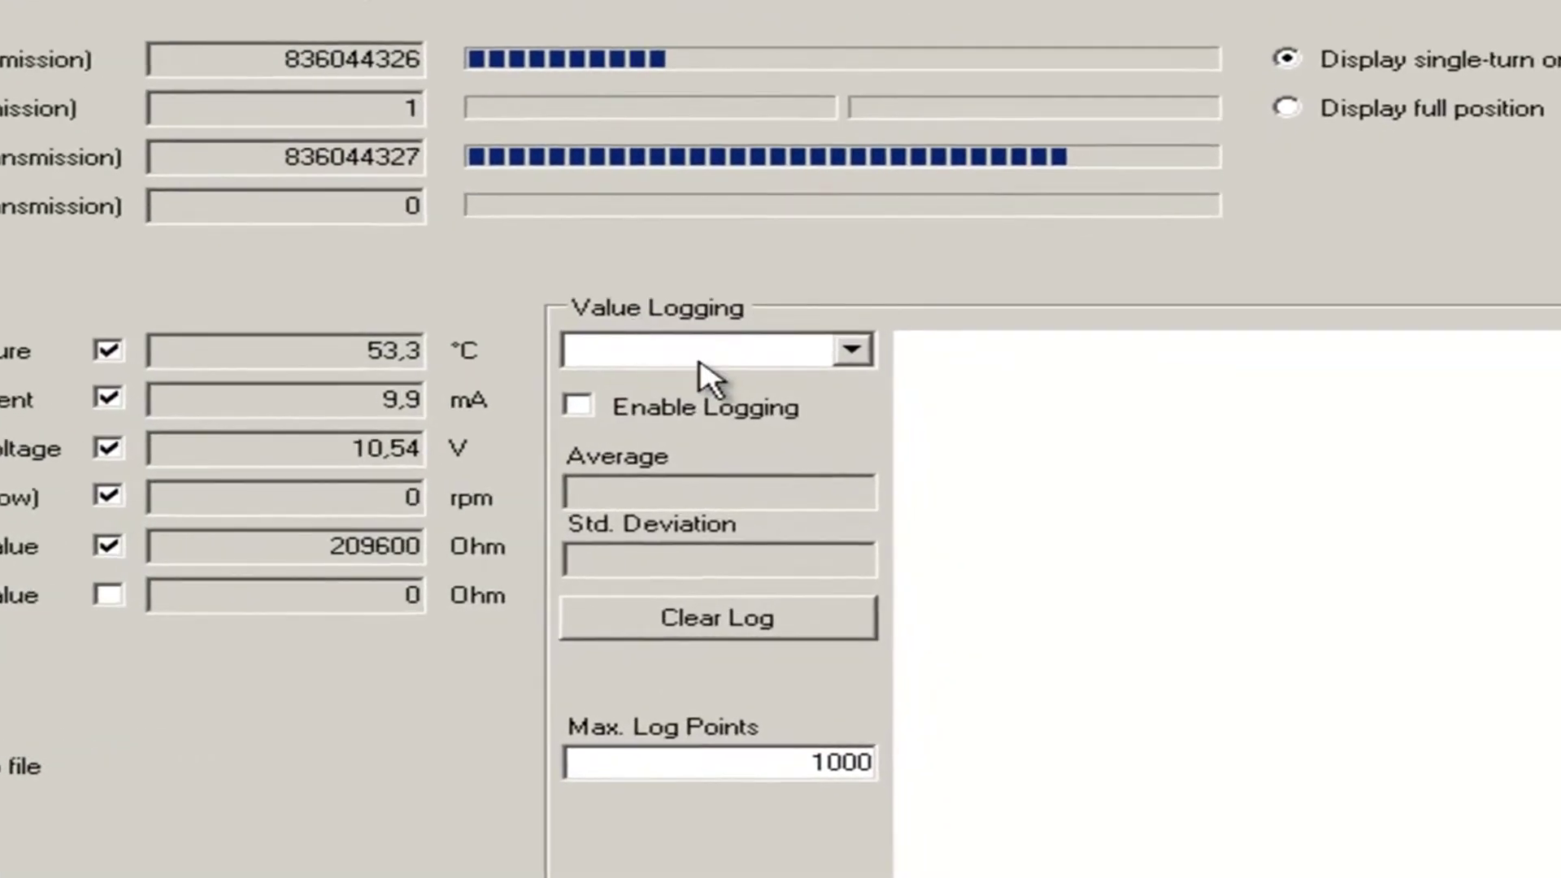
{"action": "left_click", "coordinate": [852, 349]}
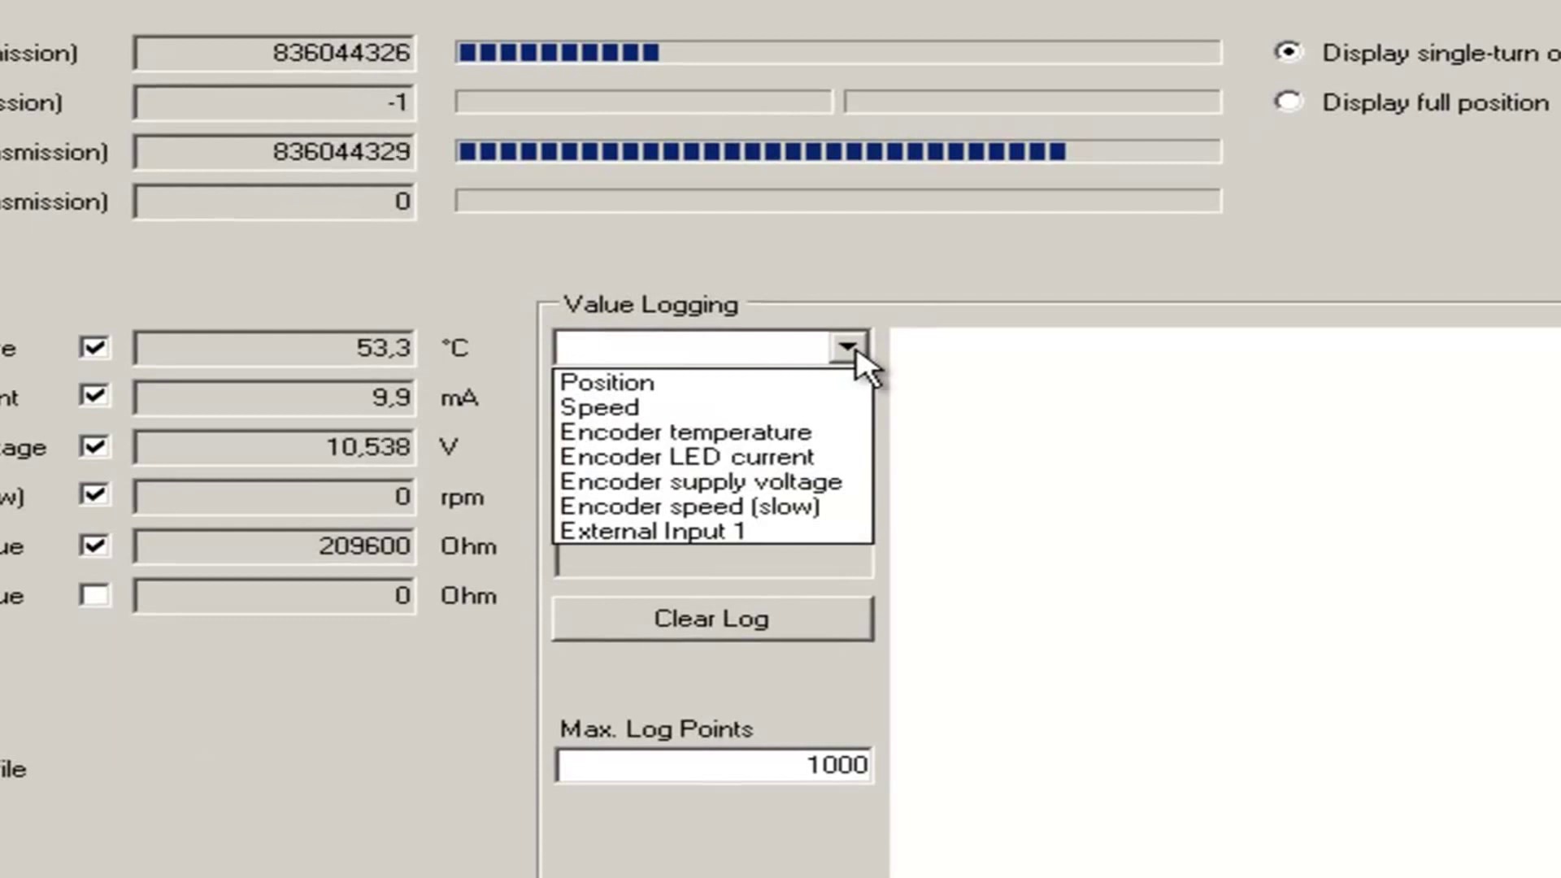
{"action": "left_click", "coordinate": [817, 384]}
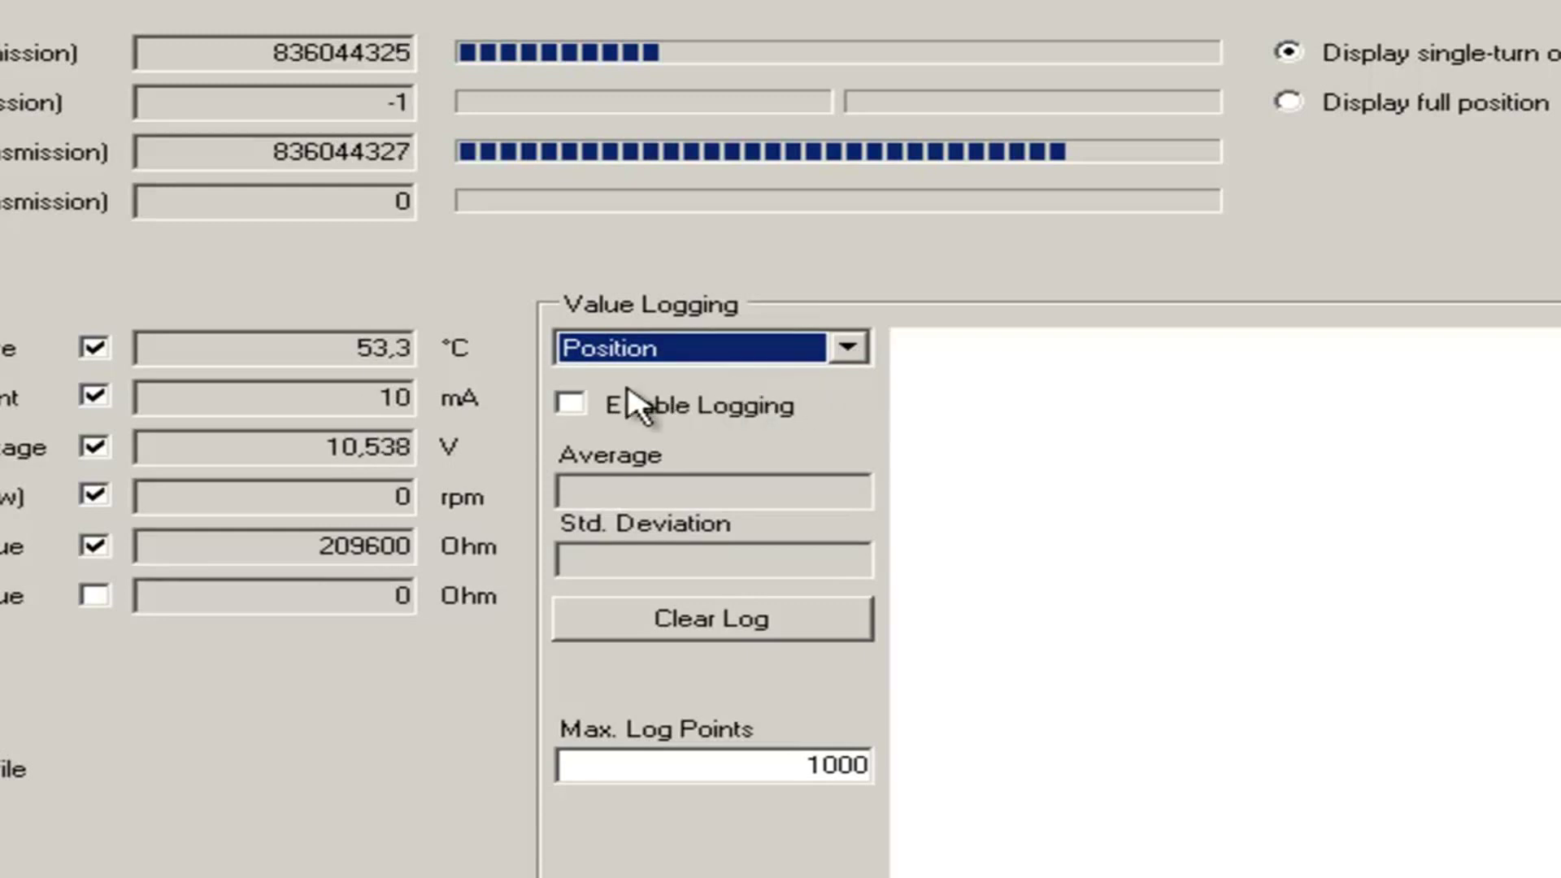
{"action": "left_click", "coordinate": [570, 403]}
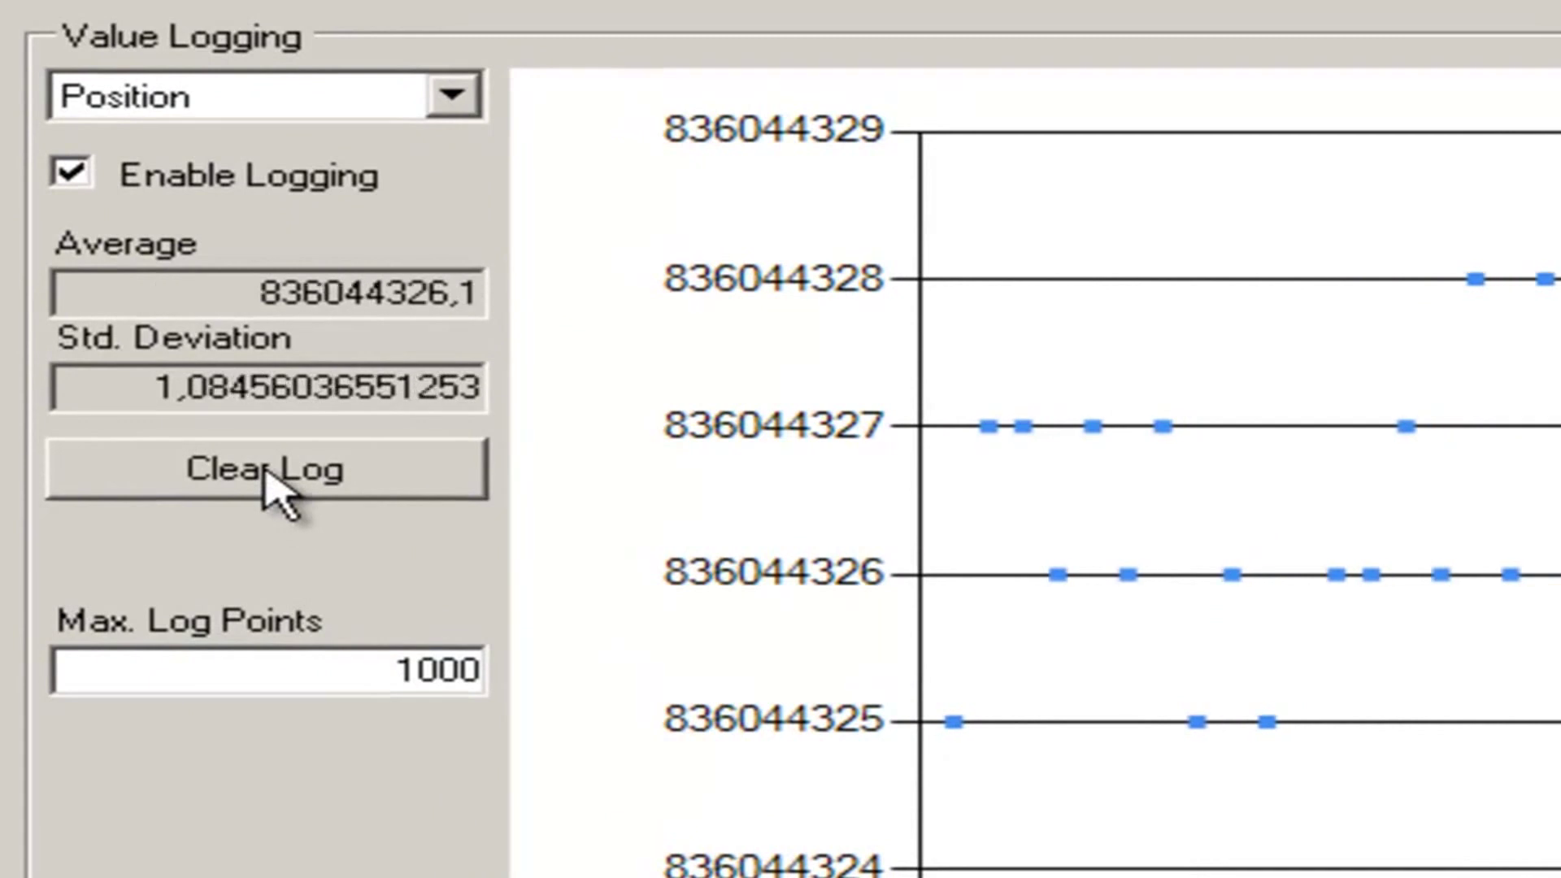
Clear the Position value log and turn on logging of all sensor data to a file
{"action": "left_click", "coordinate": [266, 485]}
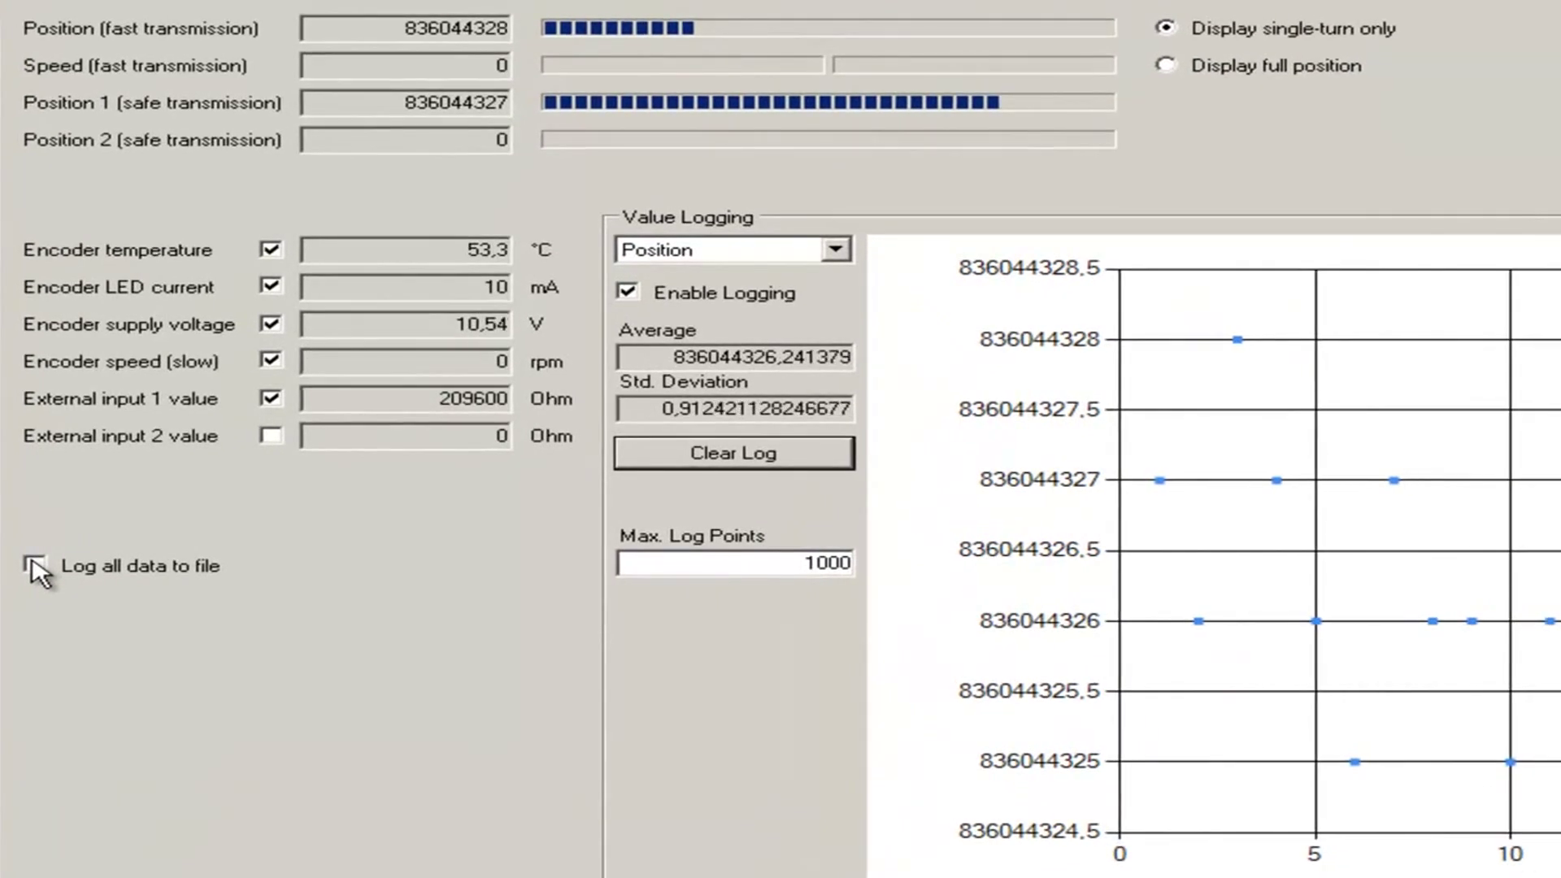
{"action": "left_click", "coordinate": [43, 566]}
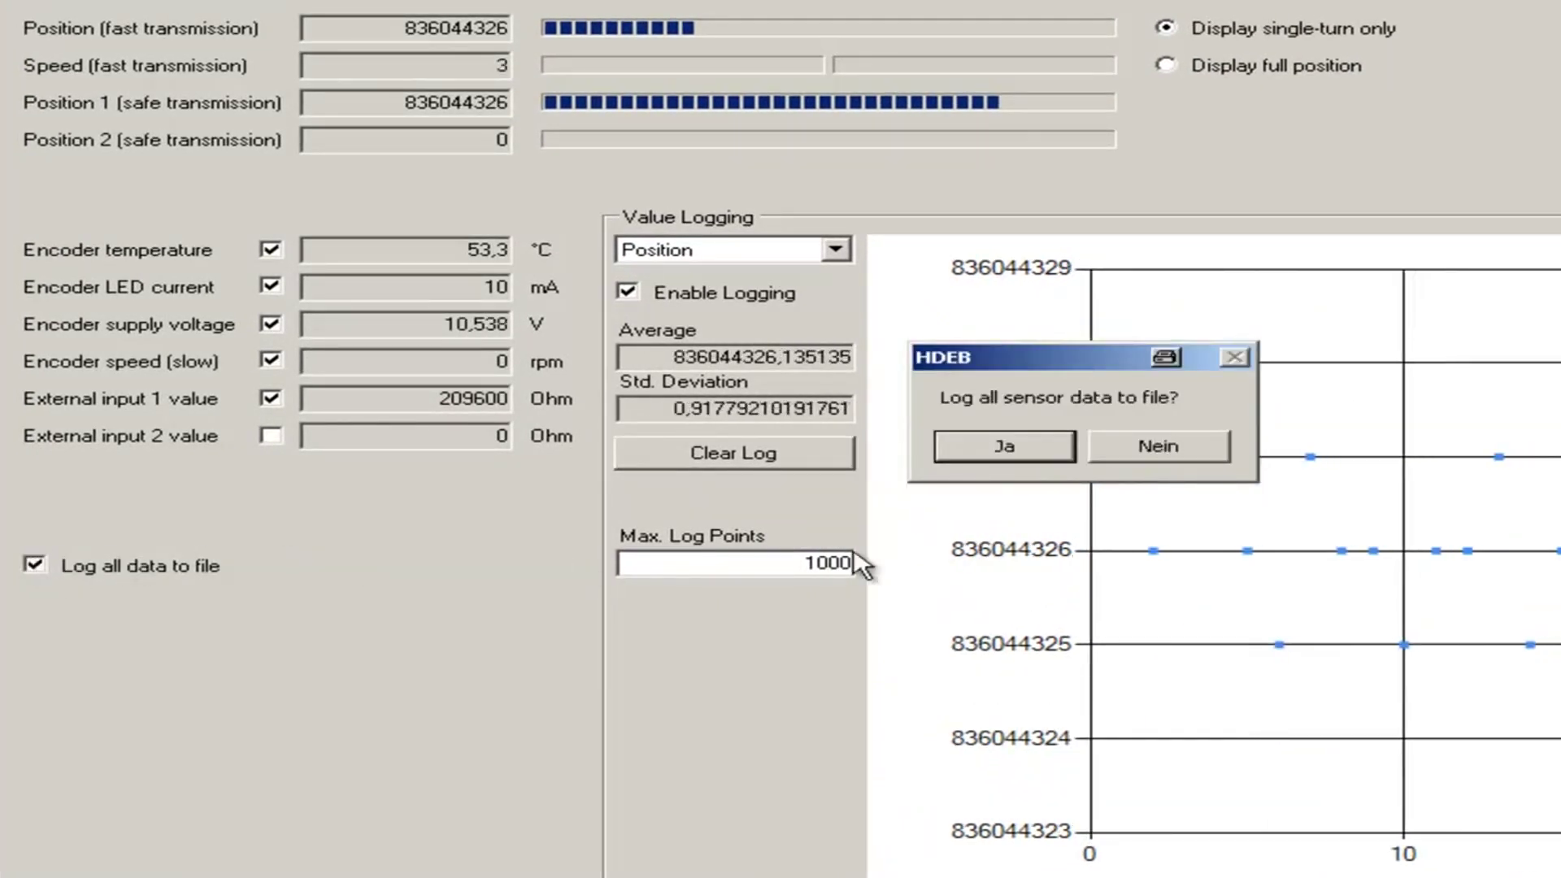
{"action": "left_click", "coordinate": [1167, 453]}
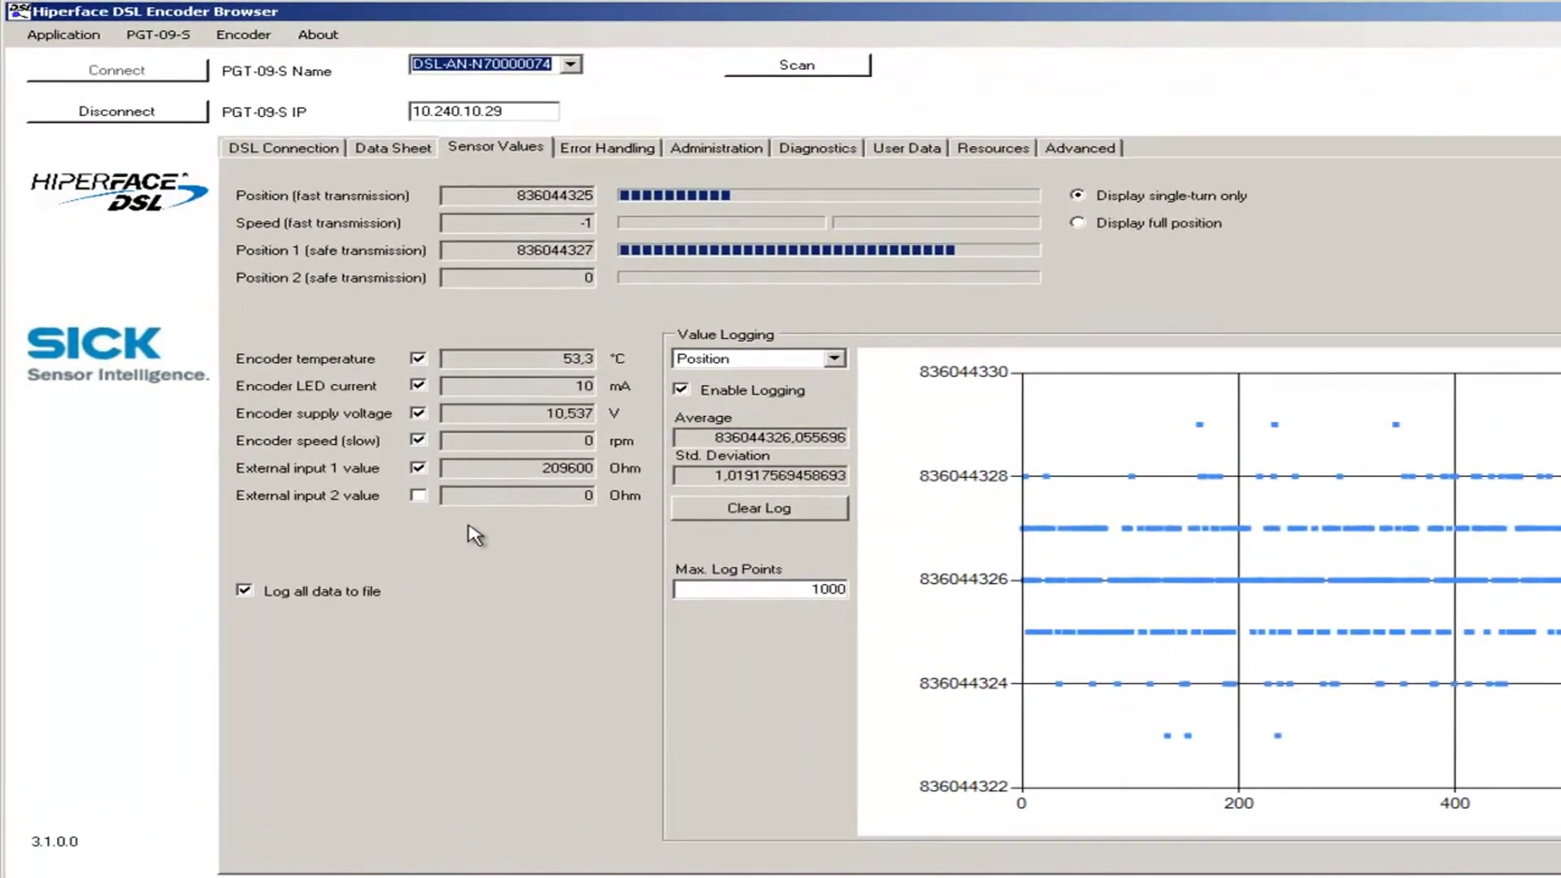
Review the encoder's error handling status and events, and its administration functions
{"action": "left_click", "coordinate": [616, 154]}
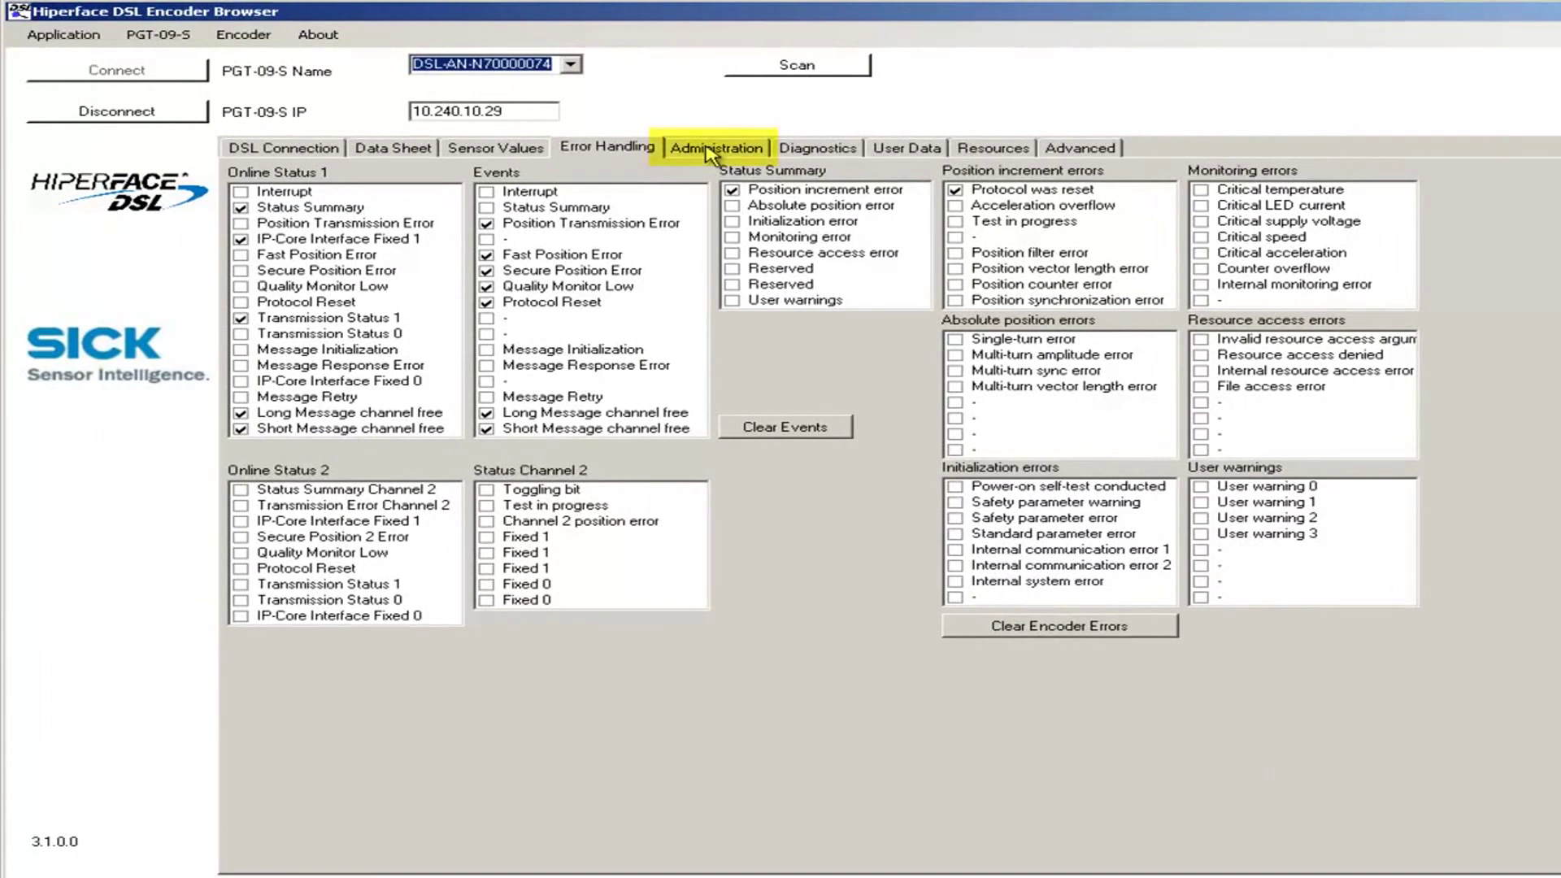
{"action": "left_click", "coordinate": [712, 153]}
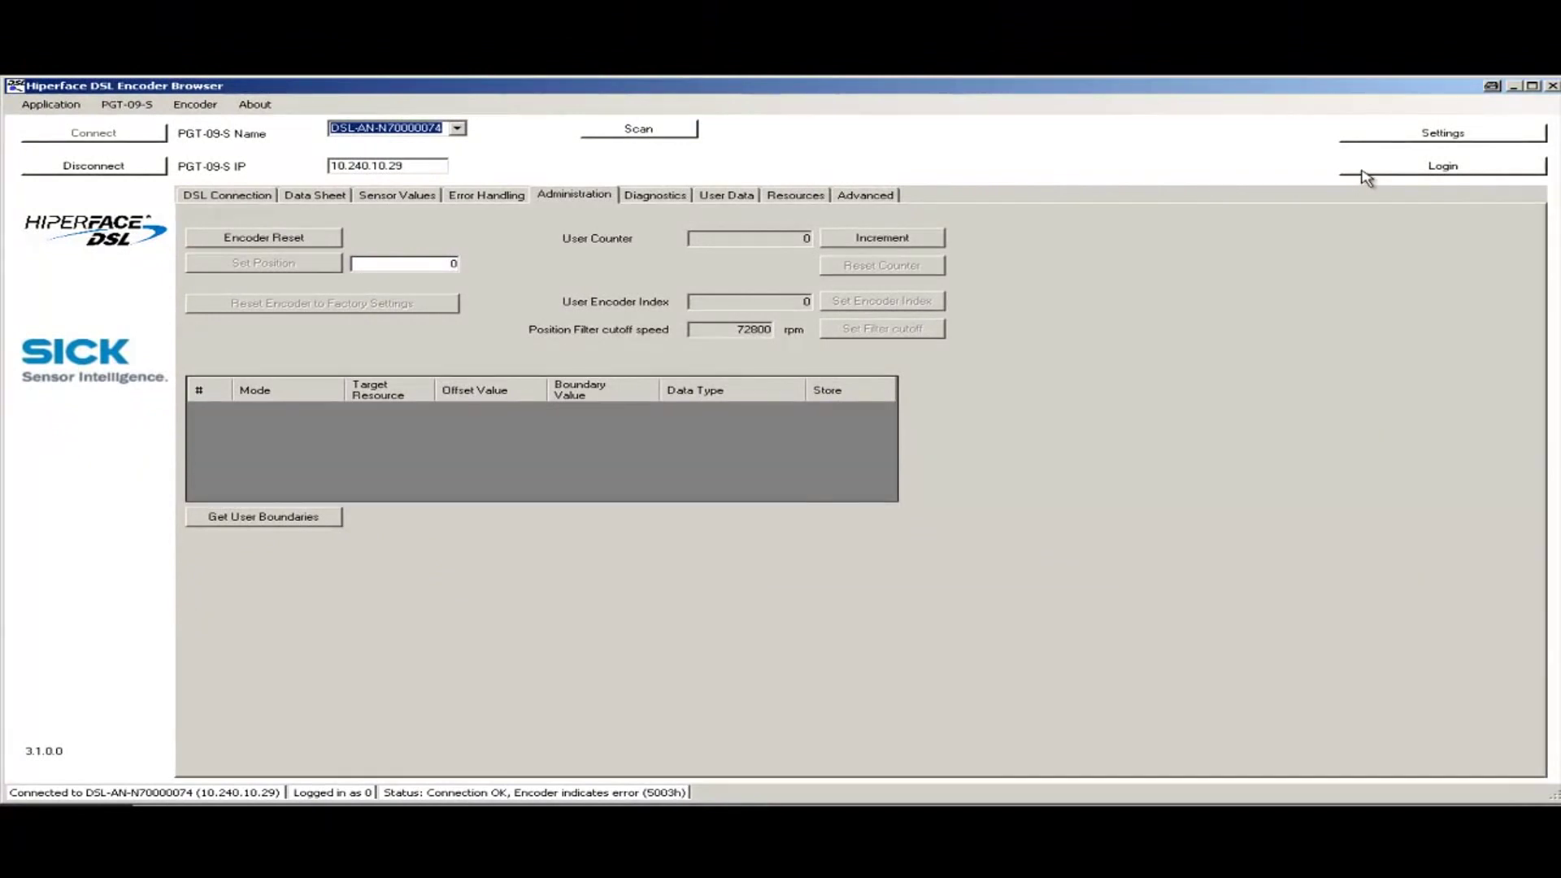
Log in at access level Service (4) with the password, and reopen and dismiss the access level dialog from the login status
{"action": "left_click", "coordinate": [1397, 171]}
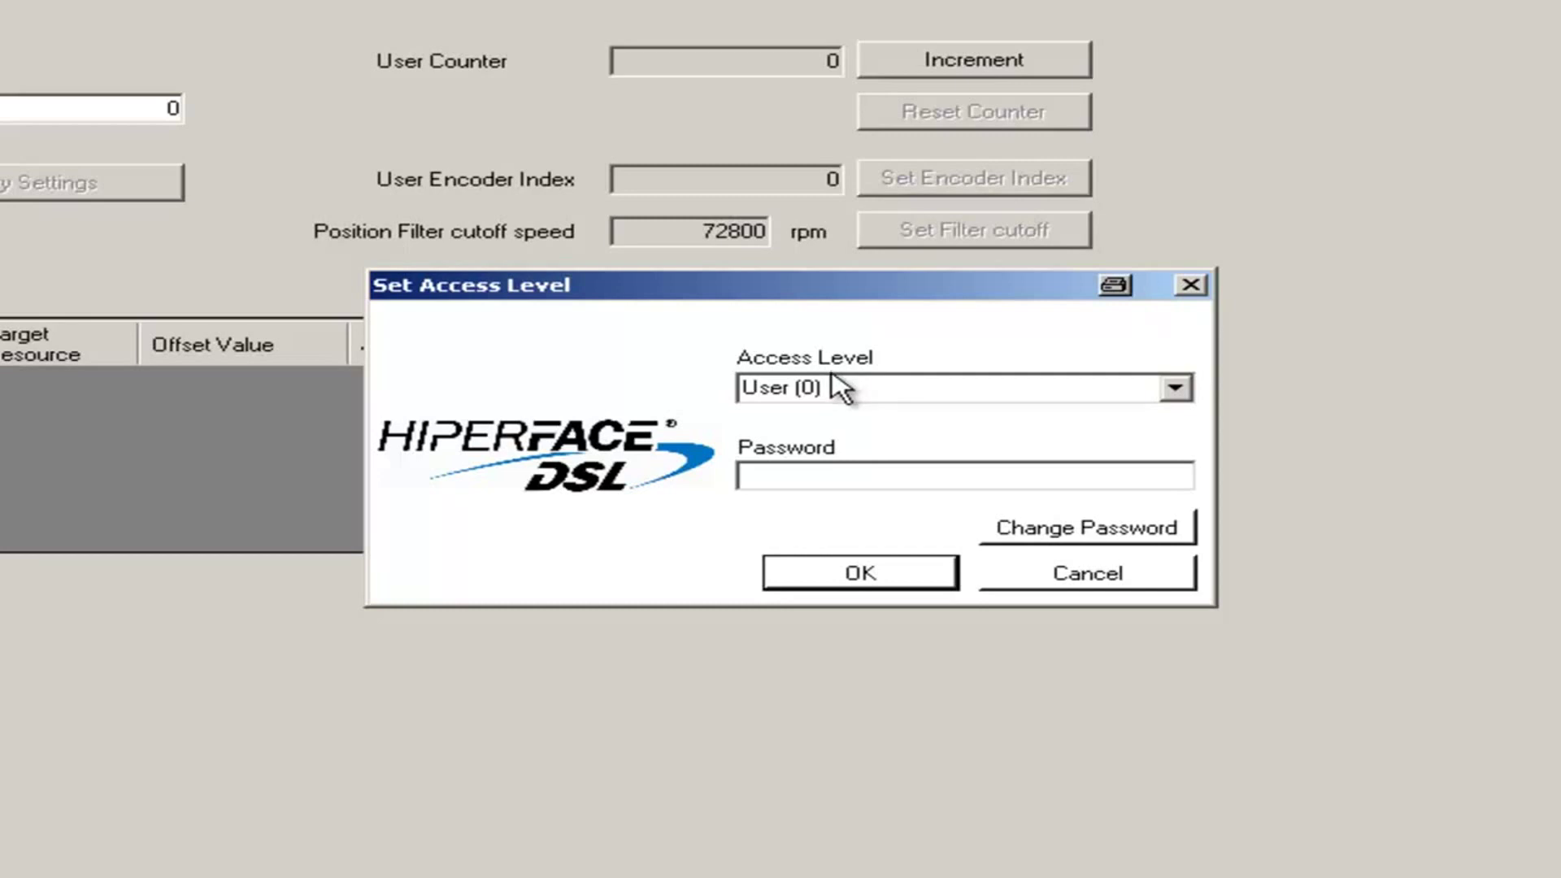
{"action": "left_click", "coordinate": [1177, 390]}
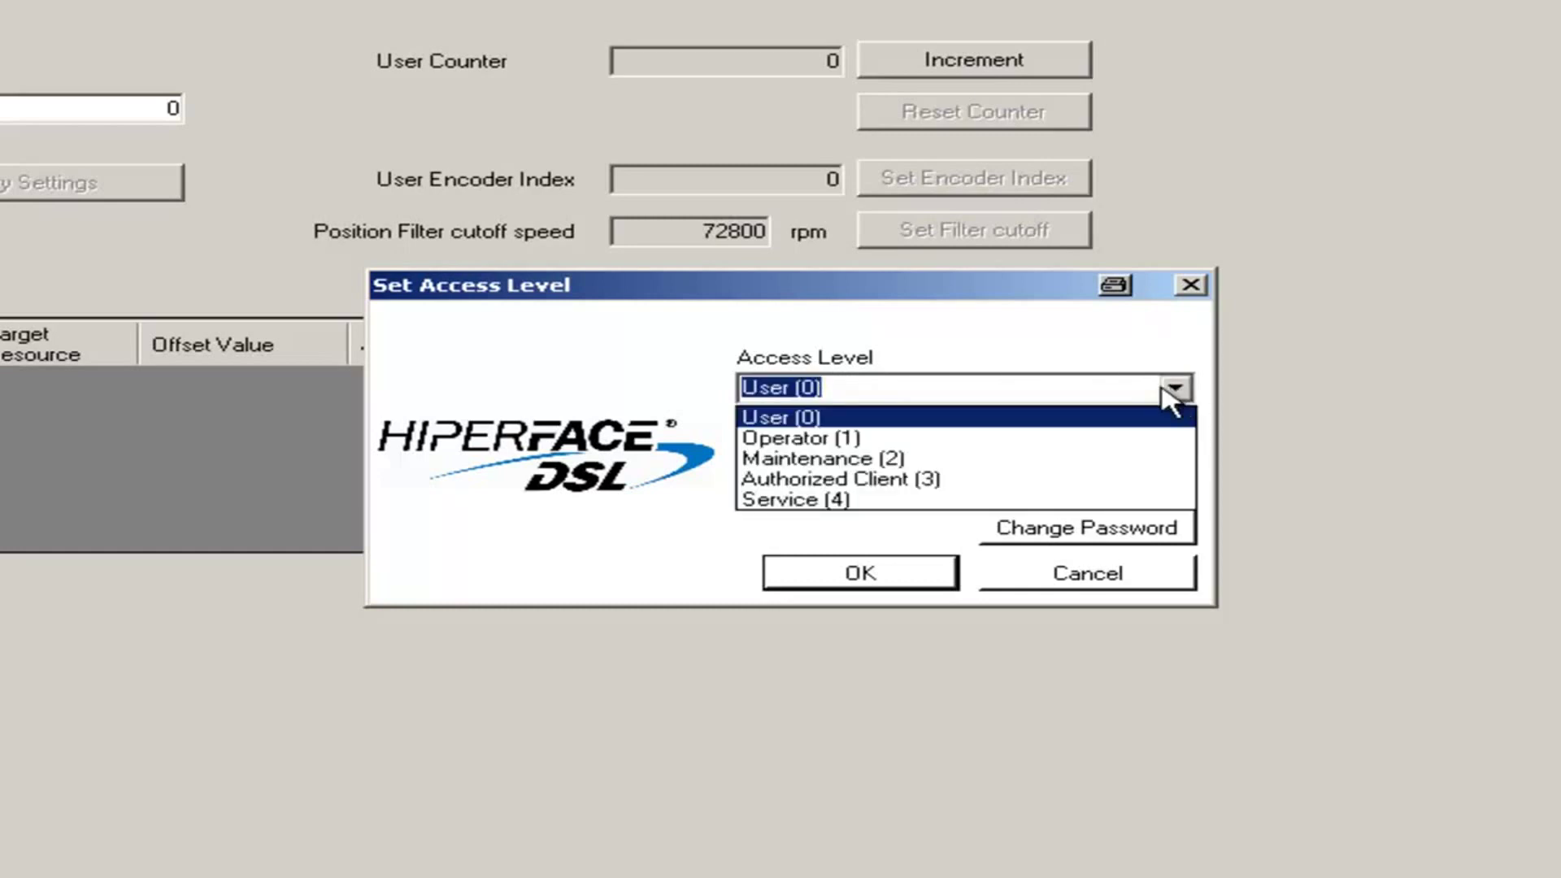
{"action": "left_click", "coordinate": [854, 501]}
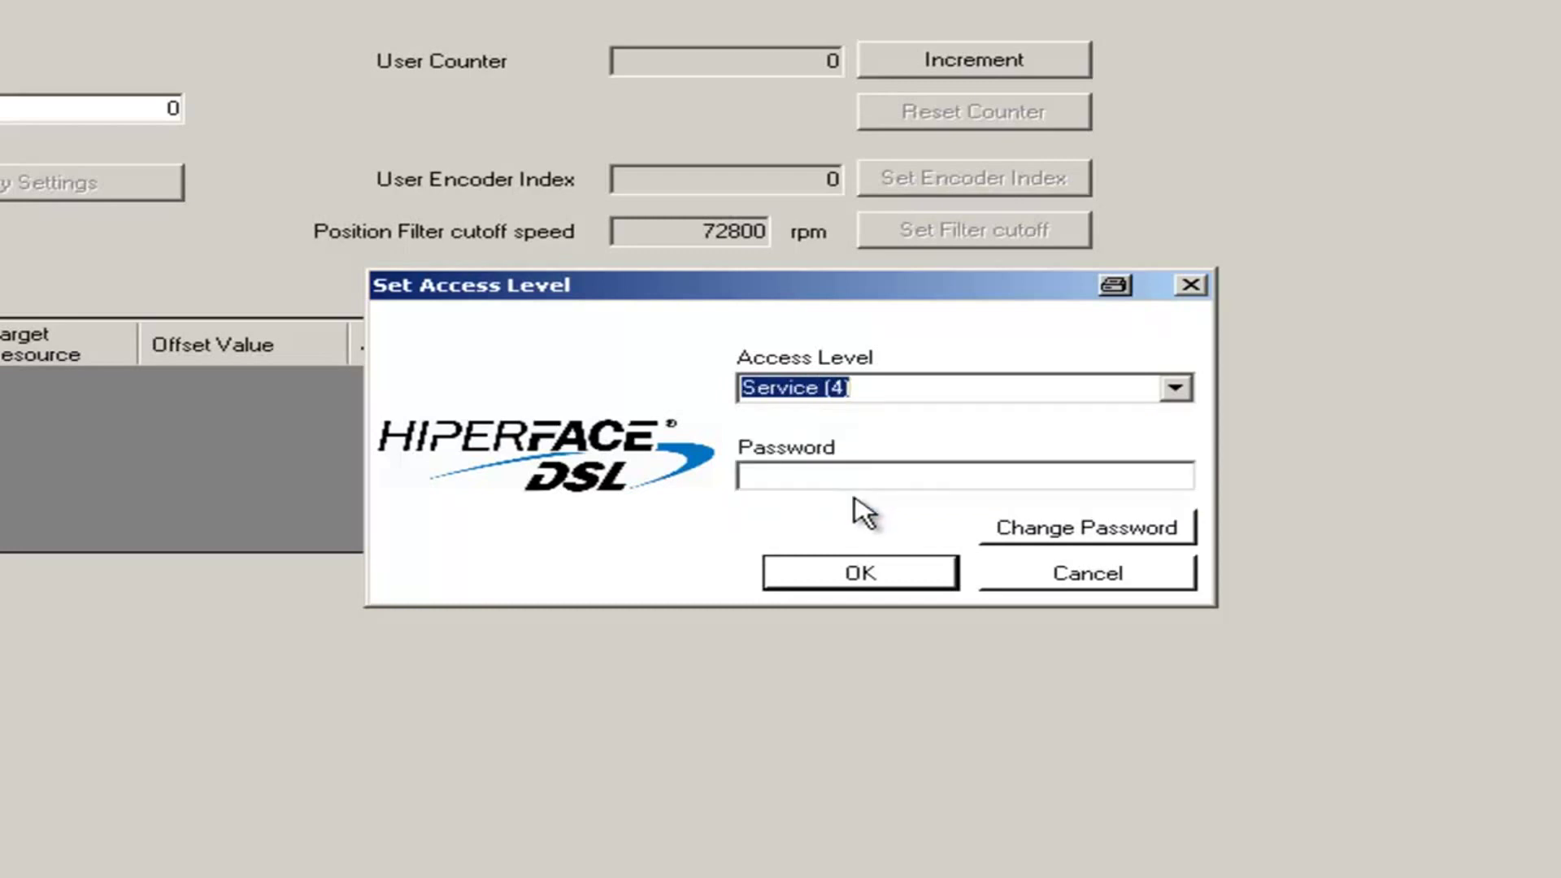
{"action": "left_click", "coordinate": [822, 473]}
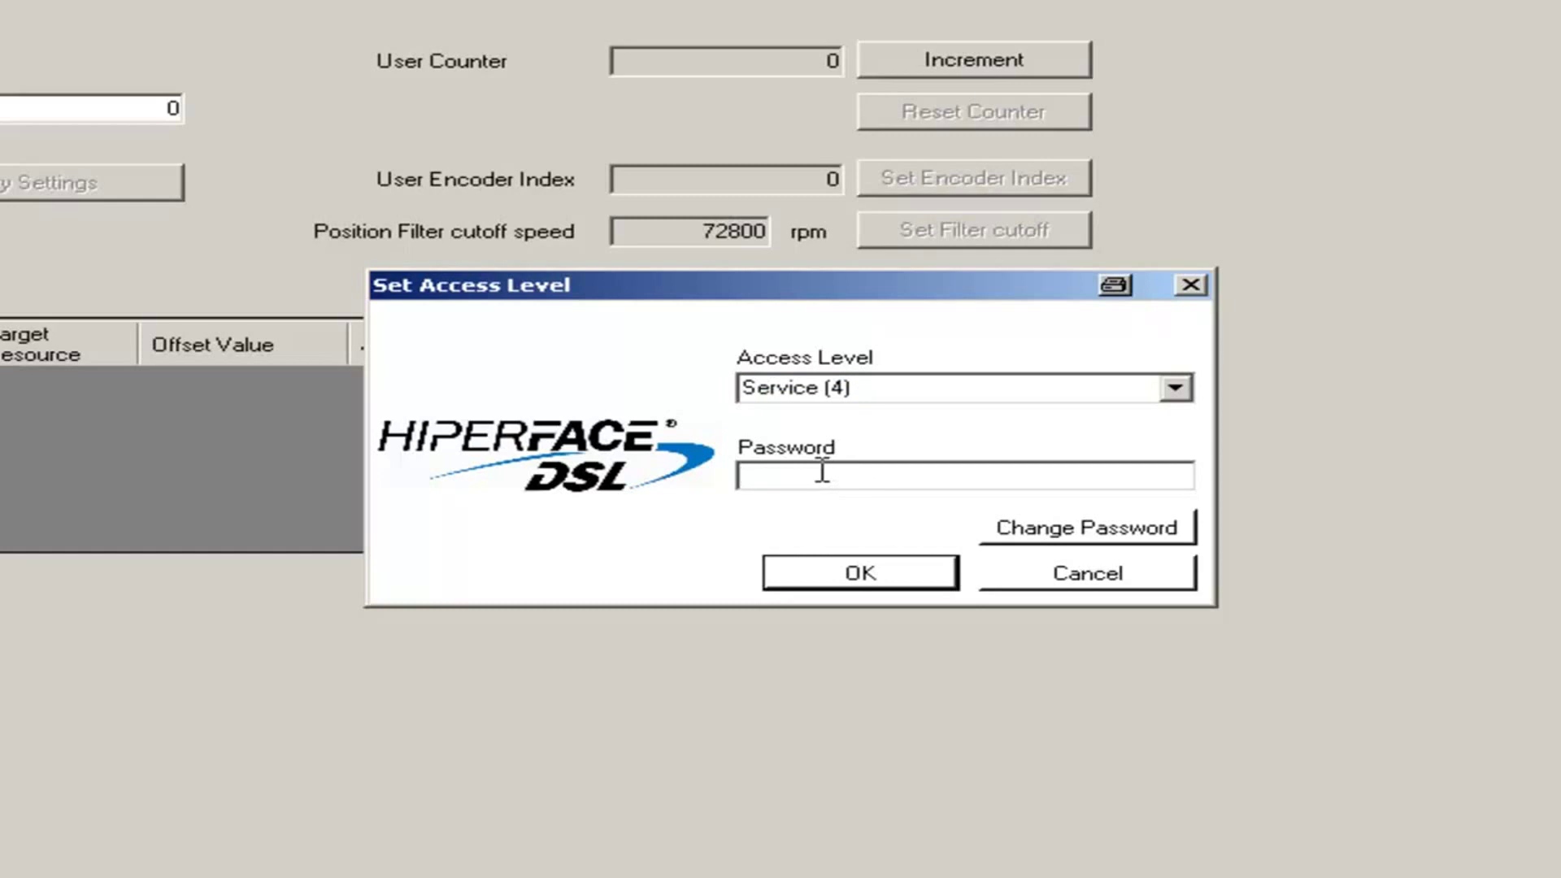
{"action": "type", "text": "***"}
{"action": "left_click", "coordinate": [820, 579]}
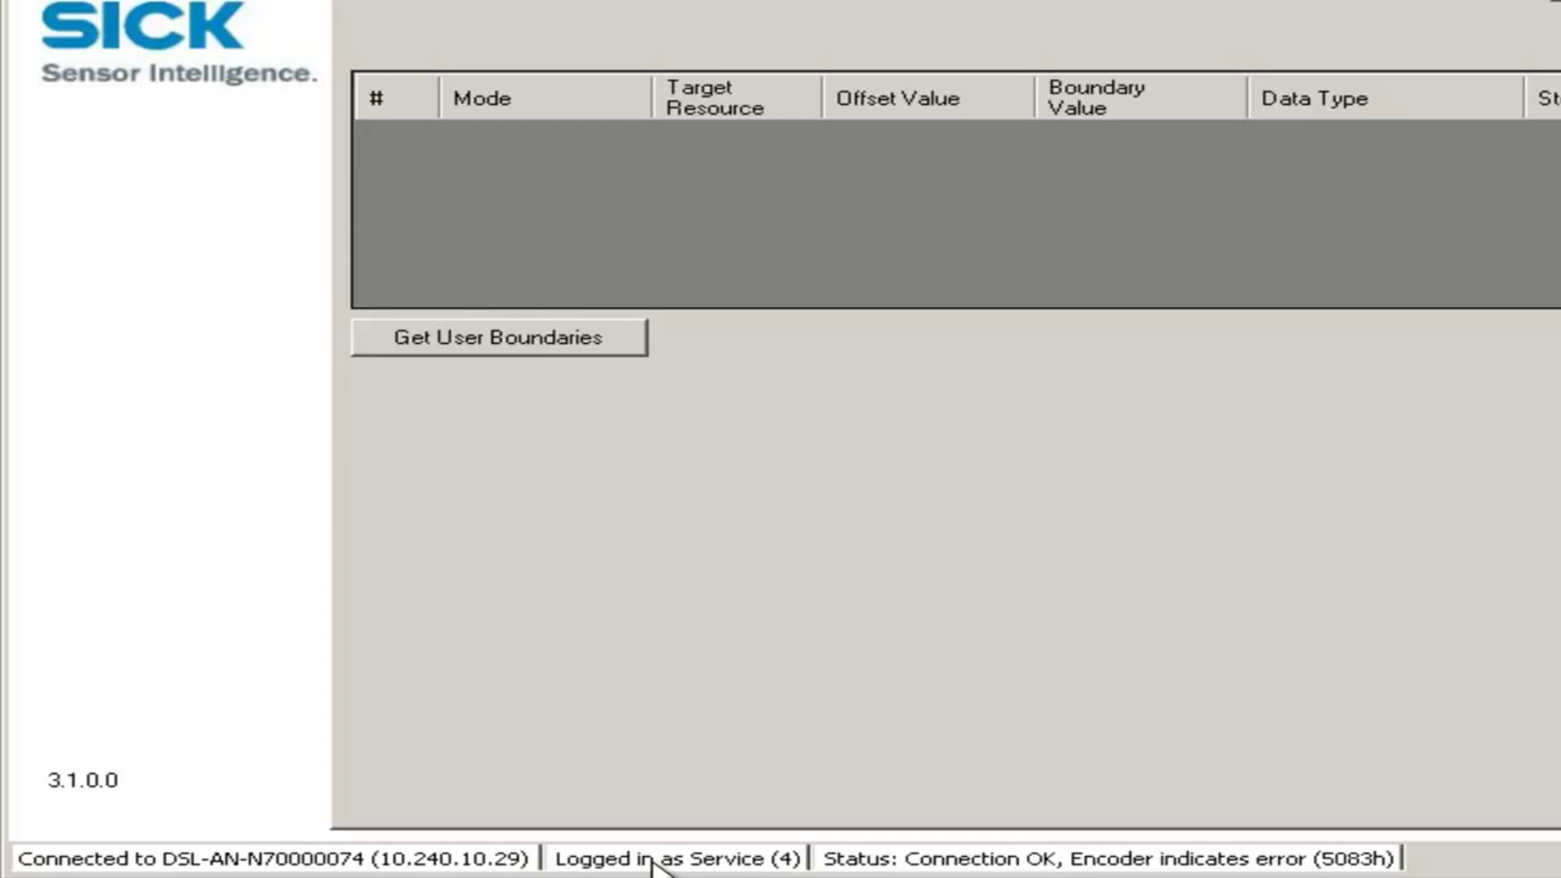
{"action": "double_click", "coordinate": [652, 860]}
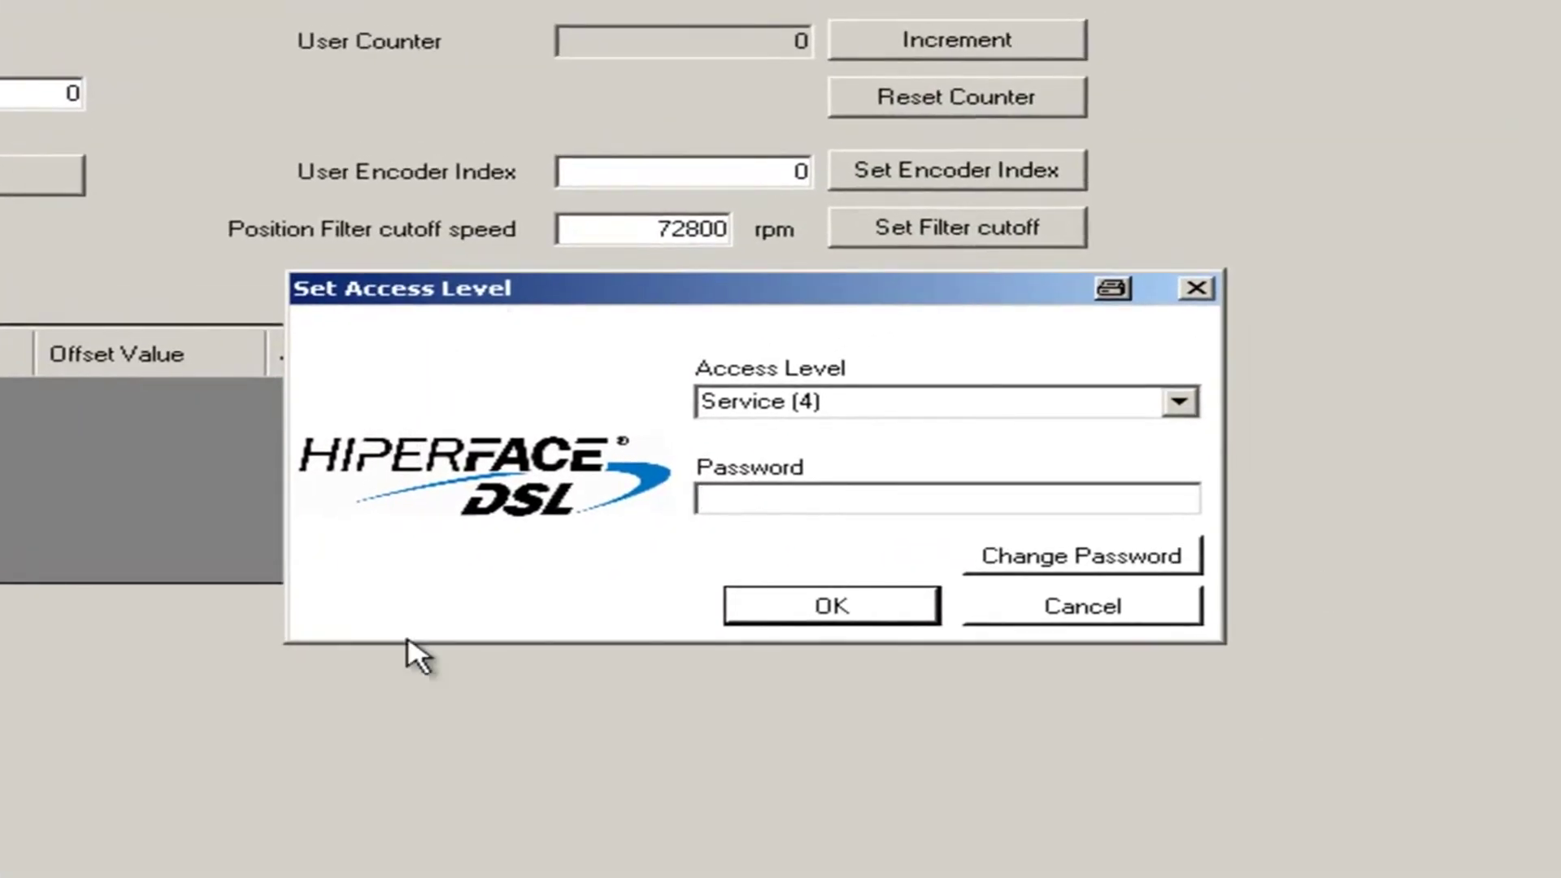
{"action": "left_click", "coordinate": [1147, 623]}
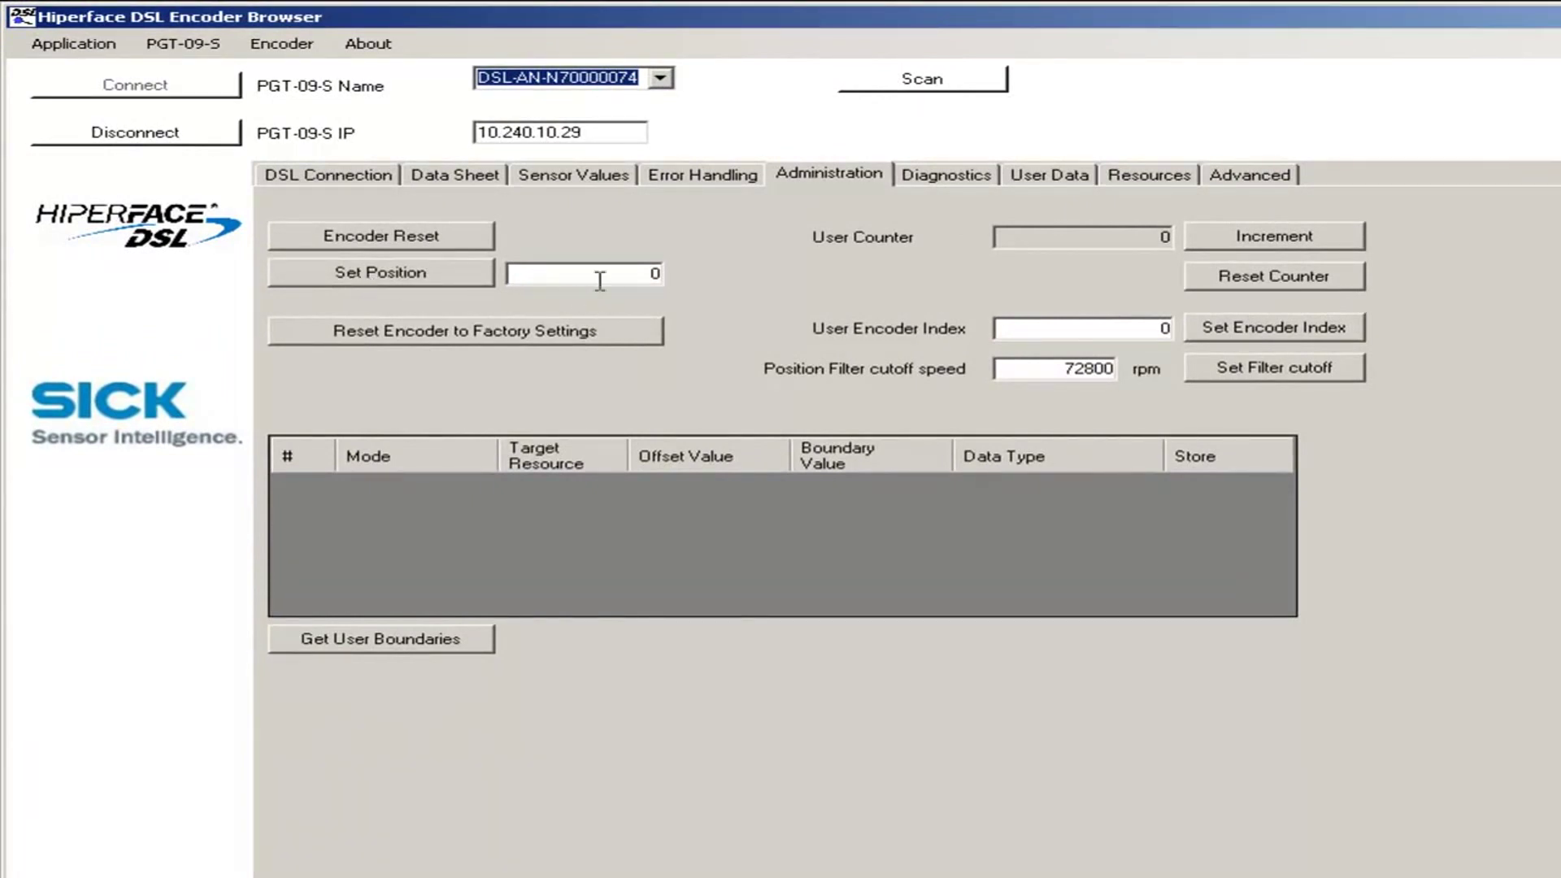
Set the encoder position to 500, confirm that the shaft is not moving, and check the position in the sensor values
{"action": "double_click", "coordinate": [636, 275]}
{"action": "type", "text": "500"}
{"action": "left_click", "coordinate": [450, 285]}
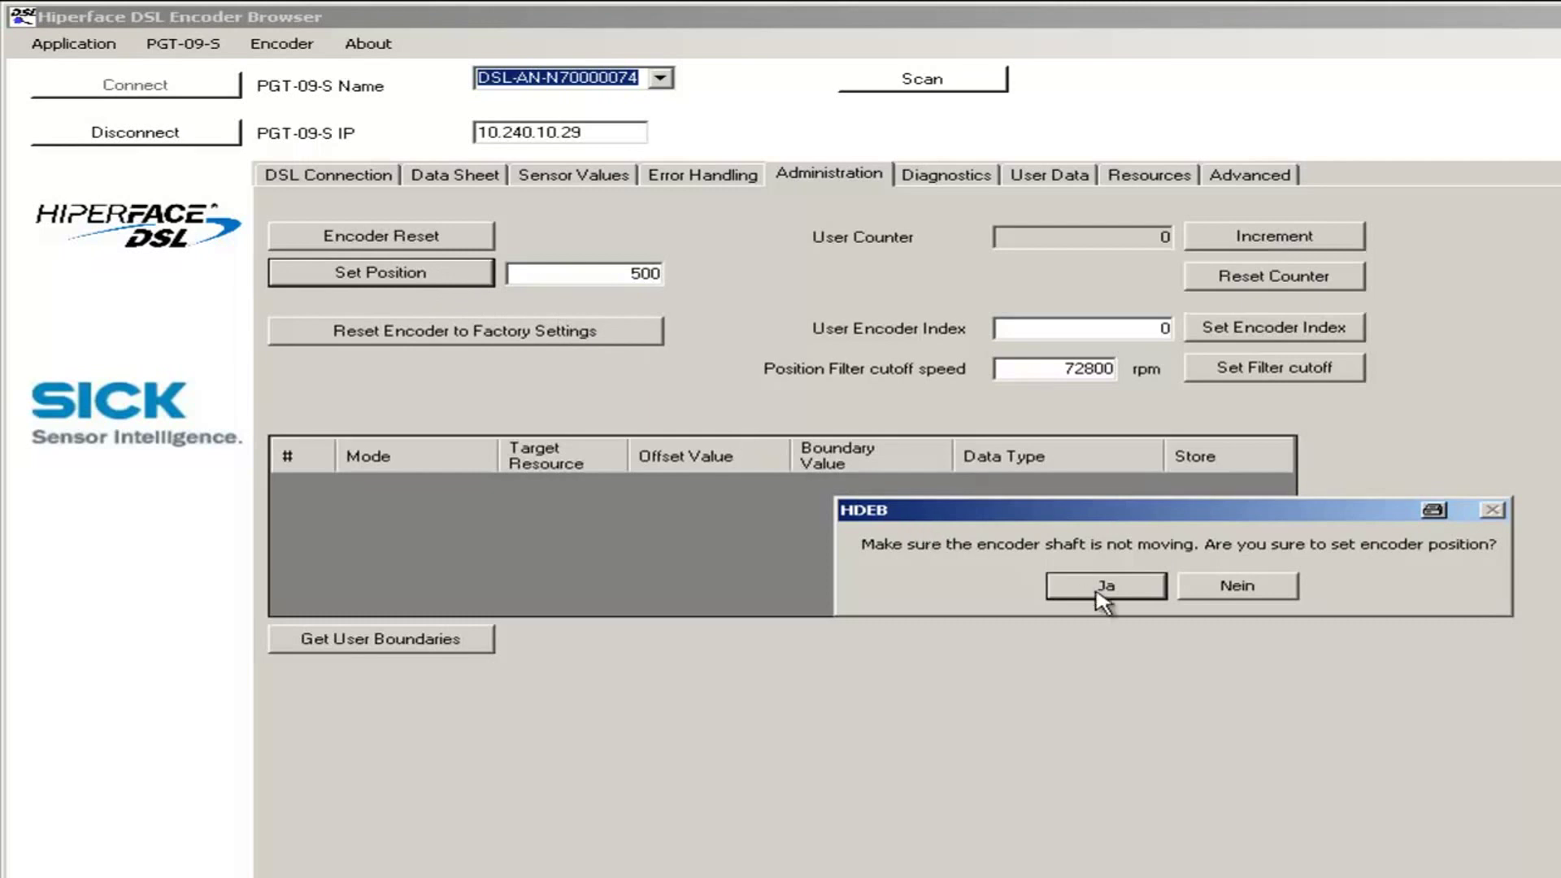
{"action": "left_click", "coordinate": [1142, 592]}
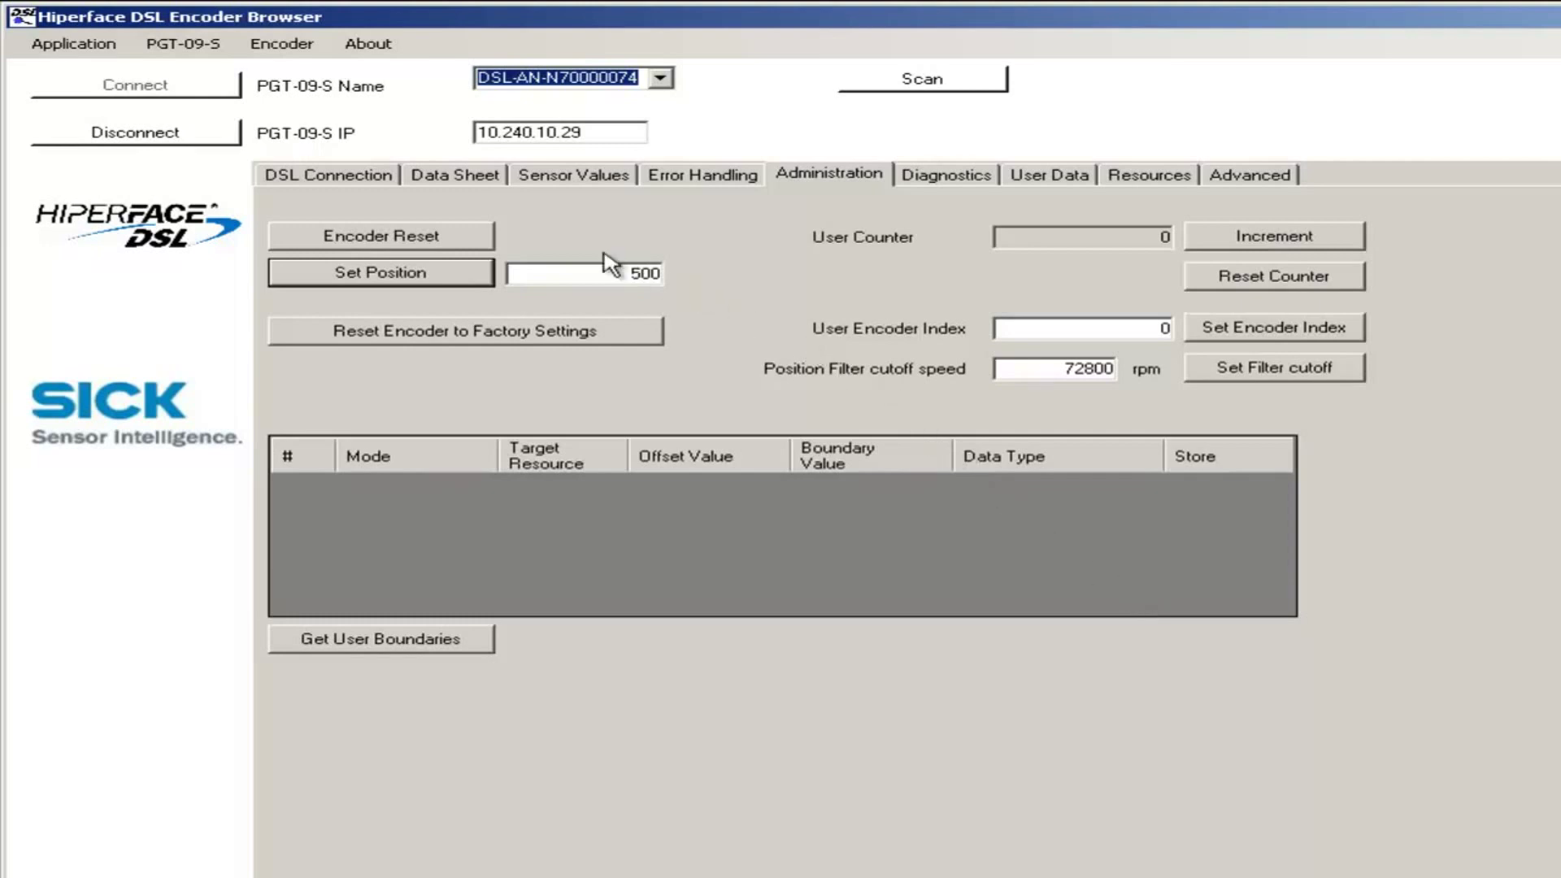
{"action": "left_click", "coordinate": [547, 177]}
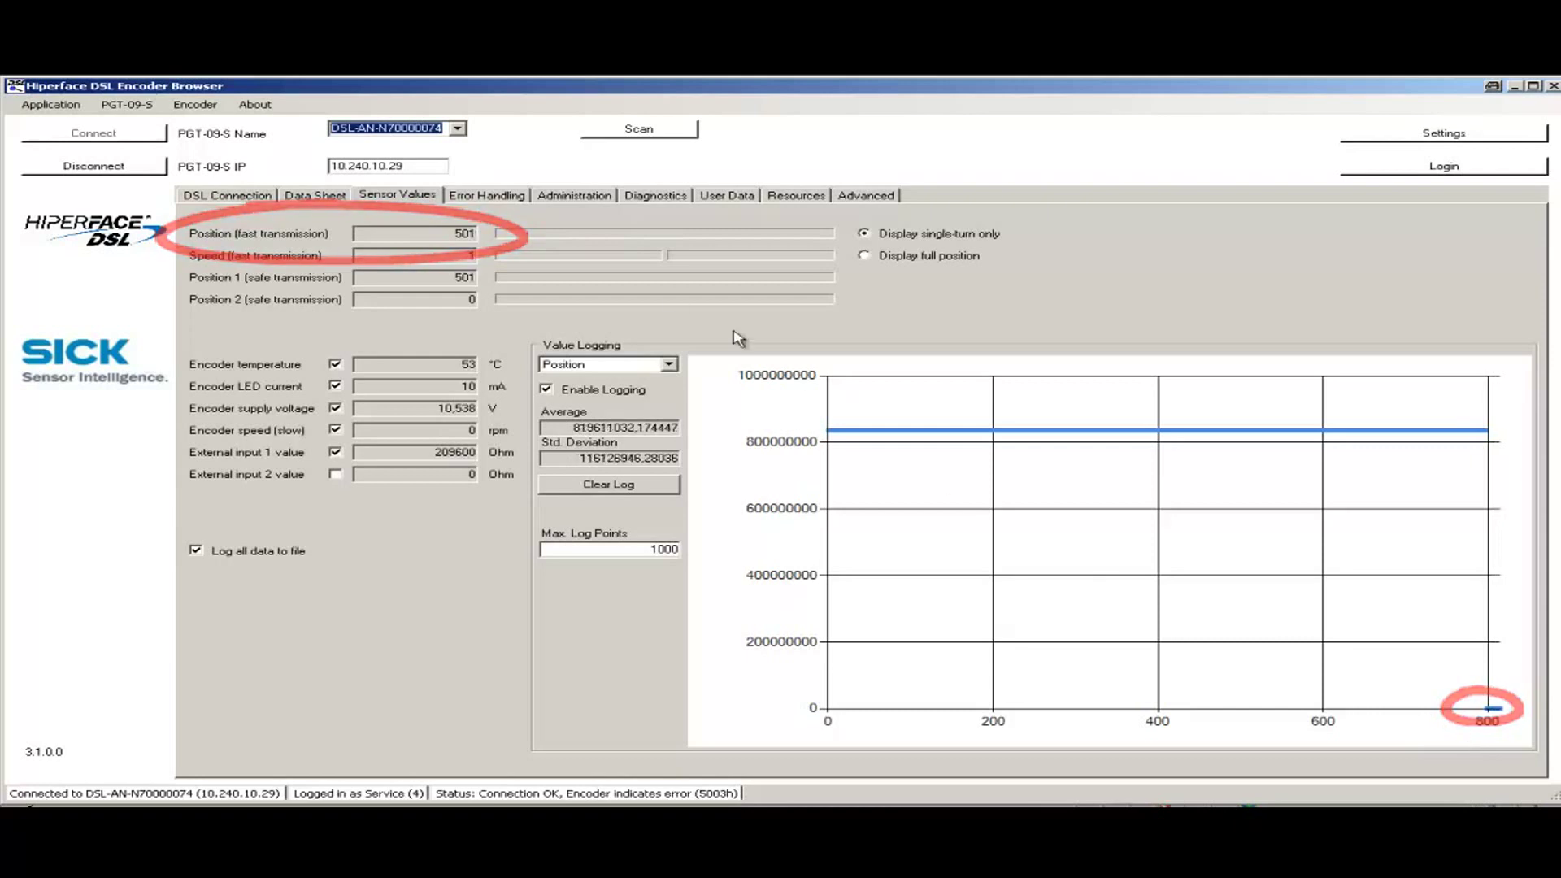
Return to the administration functions, and retrieve the encoder's updated error log in the diagnostics
{"action": "left_click", "coordinate": [572, 197]}
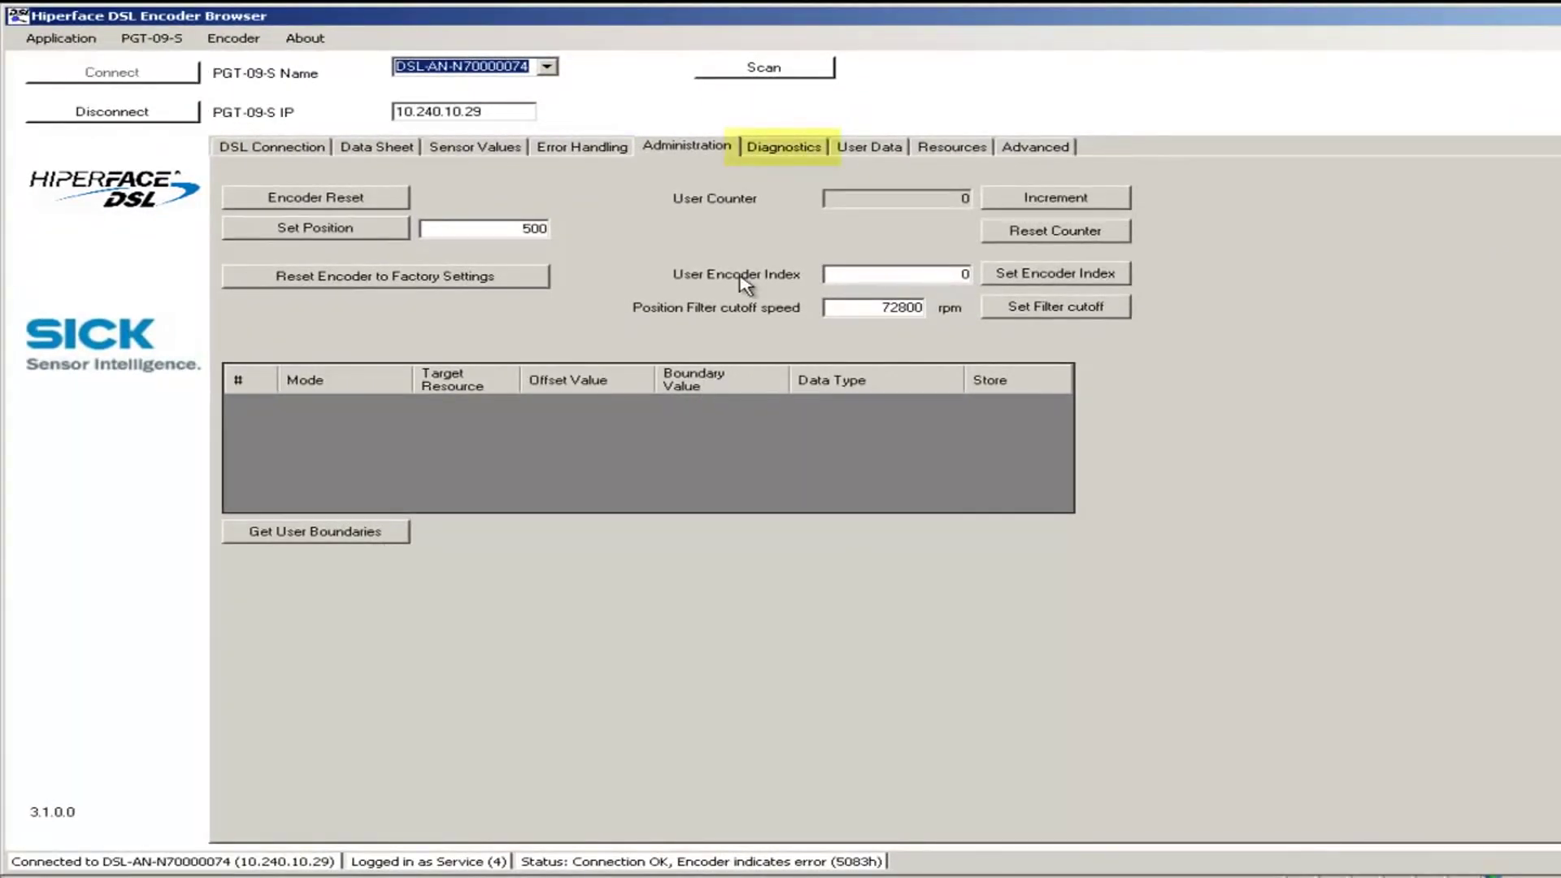
{"action": "left_click", "coordinate": [776, 150]}
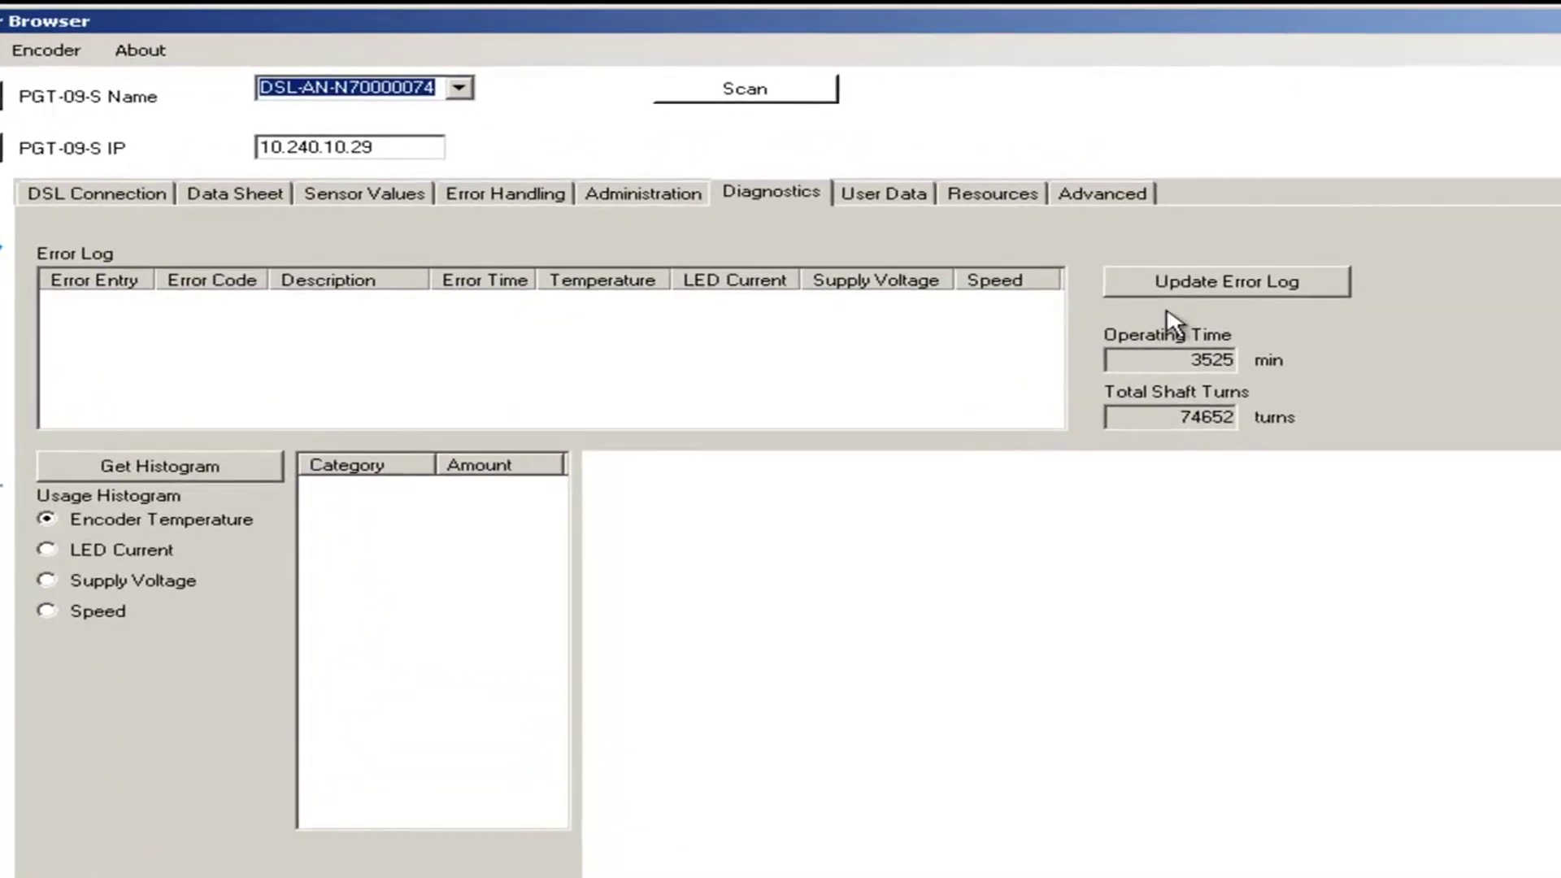
{"action": "left_click", "coordinate": [1244, 292]}
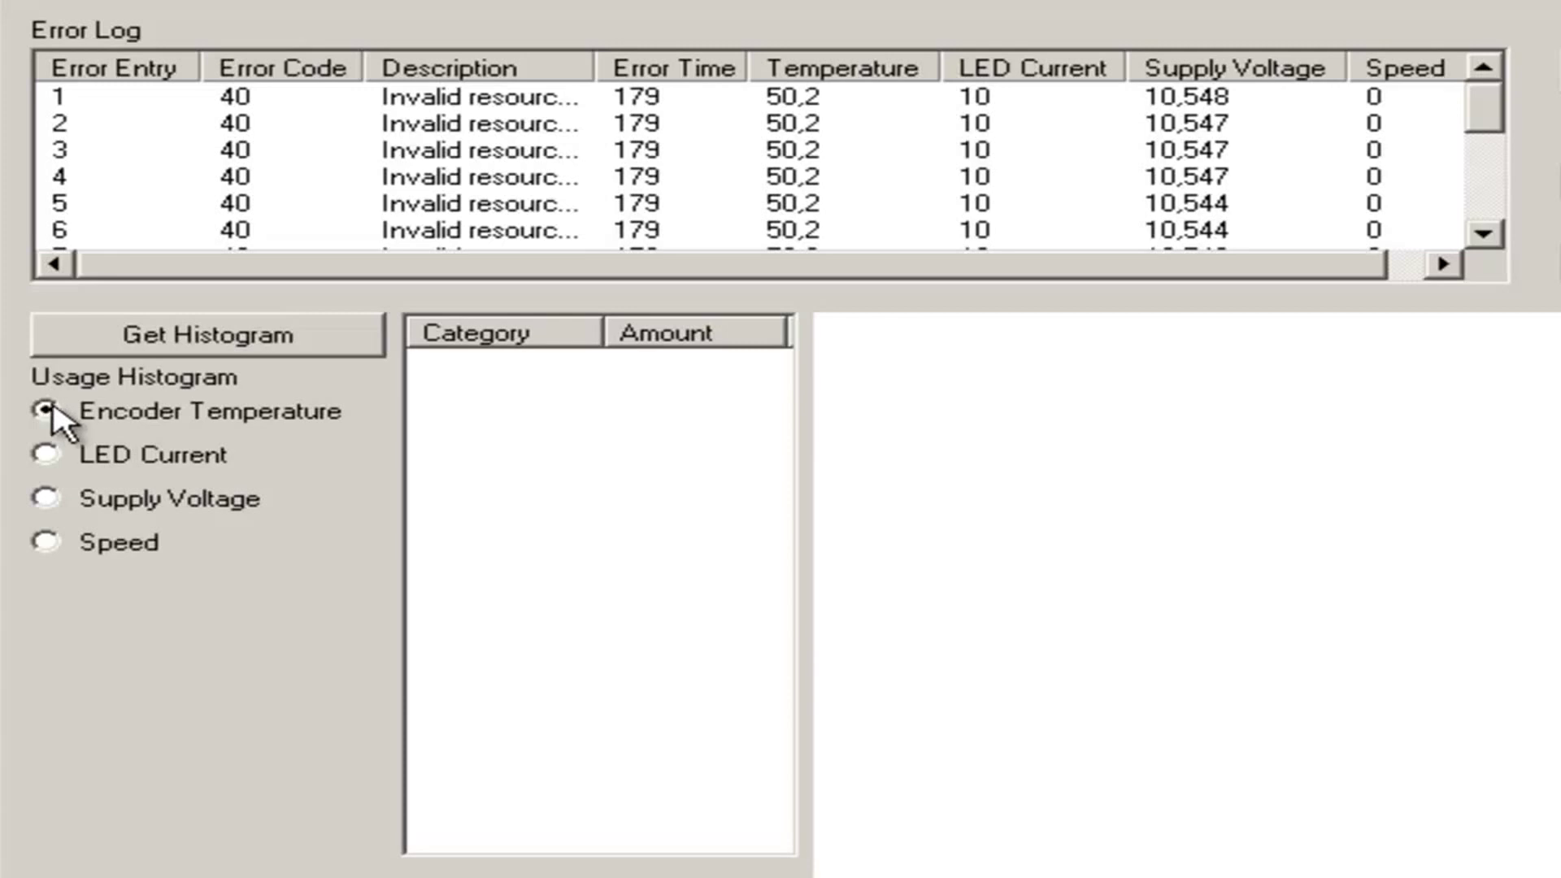
Retrieve the usage histograms for the encoder temperature and for the speed
{"action": "left_click", "coordinate": [314, 348]}
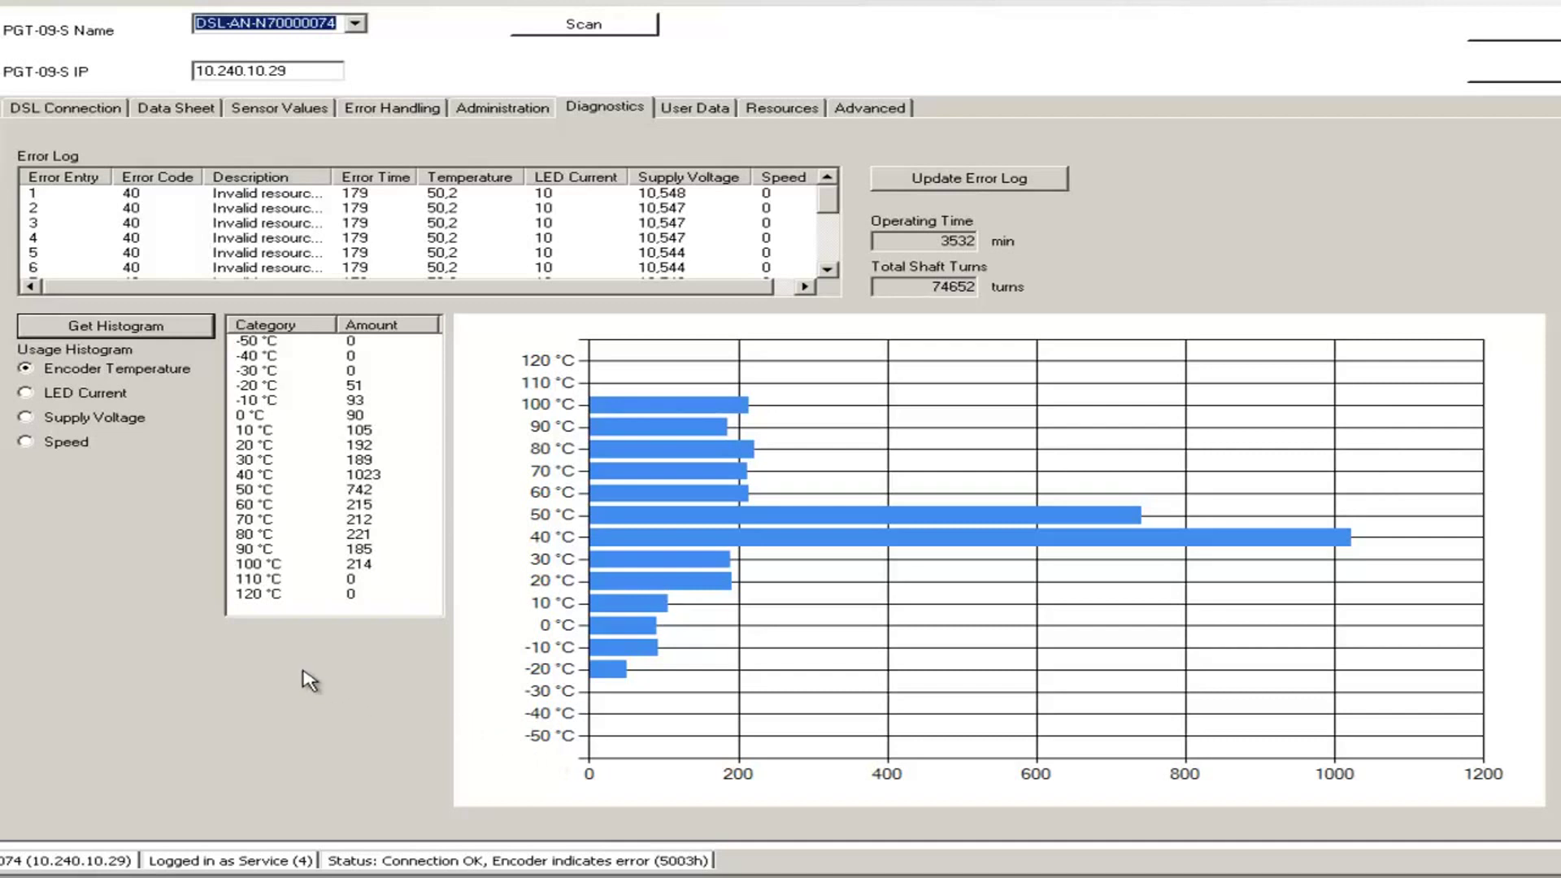
{"action": "left_click", "coordinate": [23, 440]}
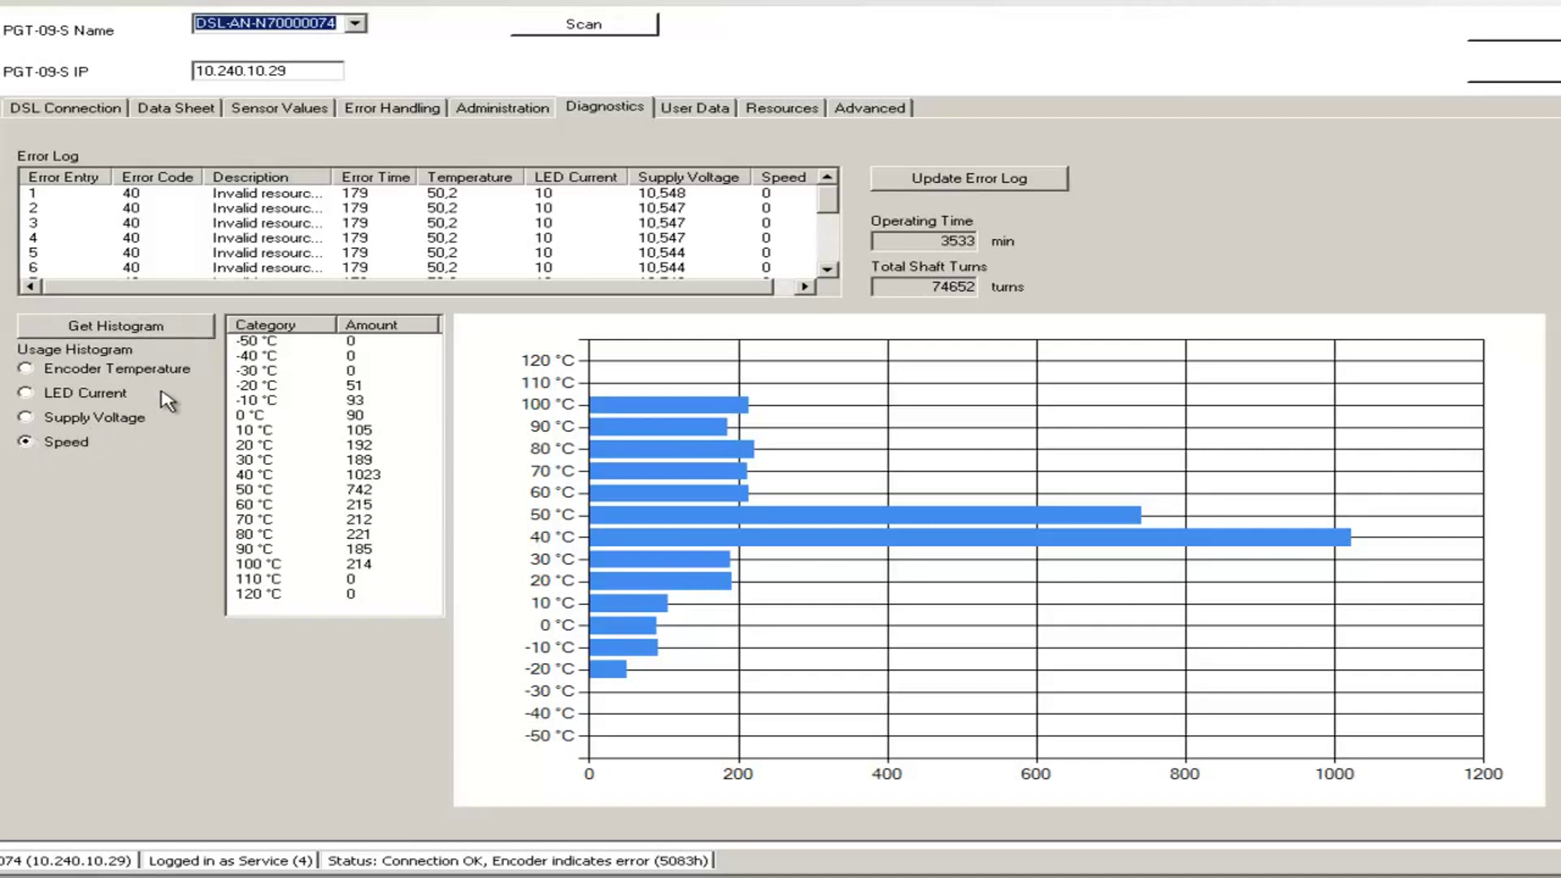
{"action": "left_click", "coordinate": [184, 329]}
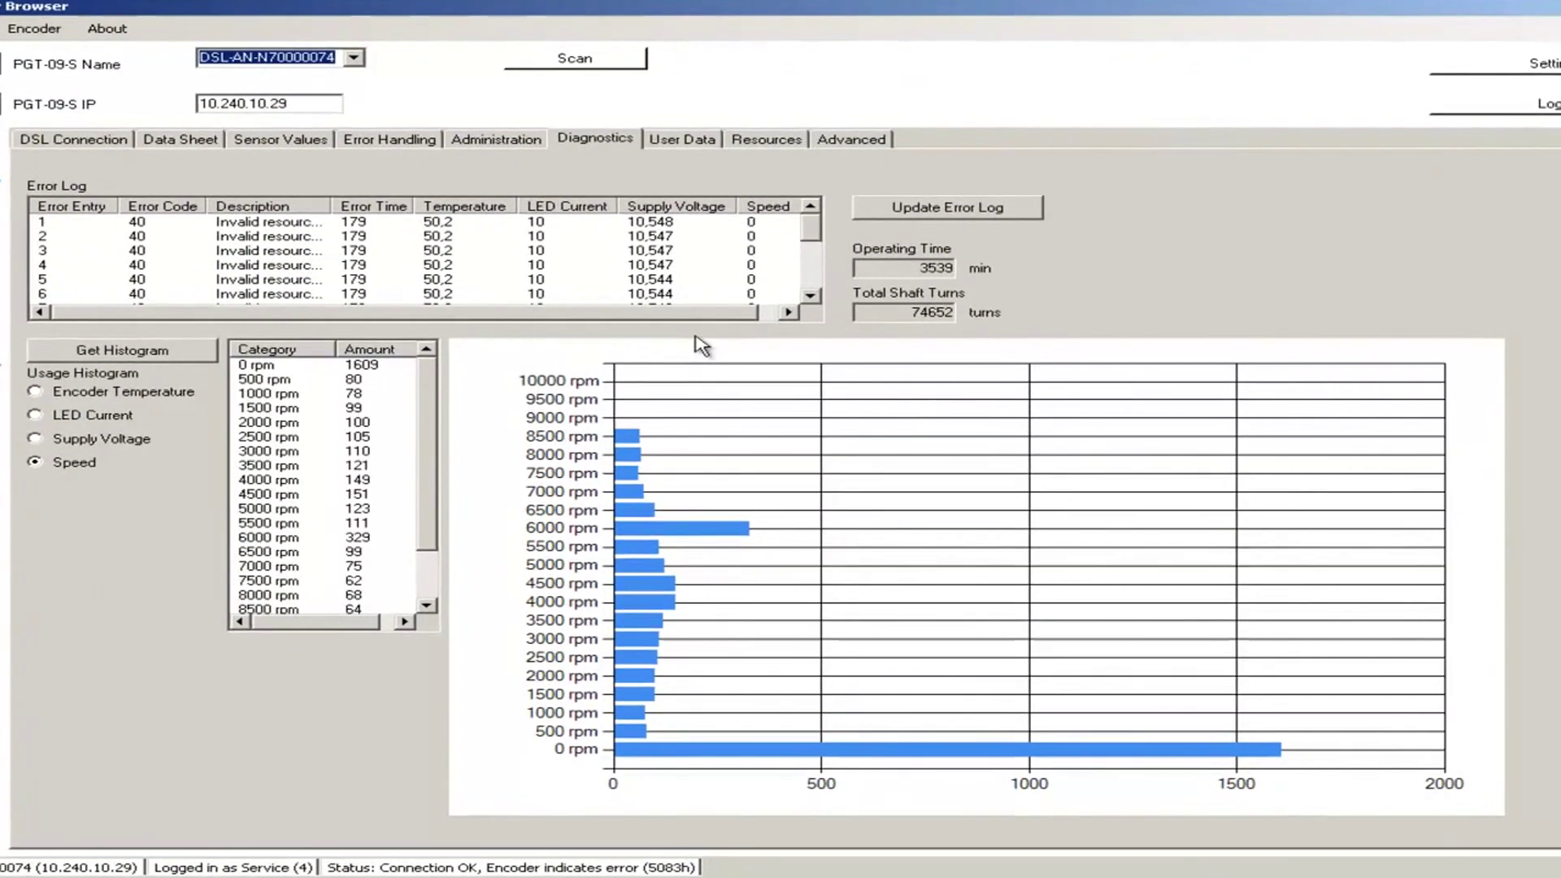
Define a new user data file named Test3 with read access 2 and write access 2
{"action": "left_click", "coordinate": [691, 150]}
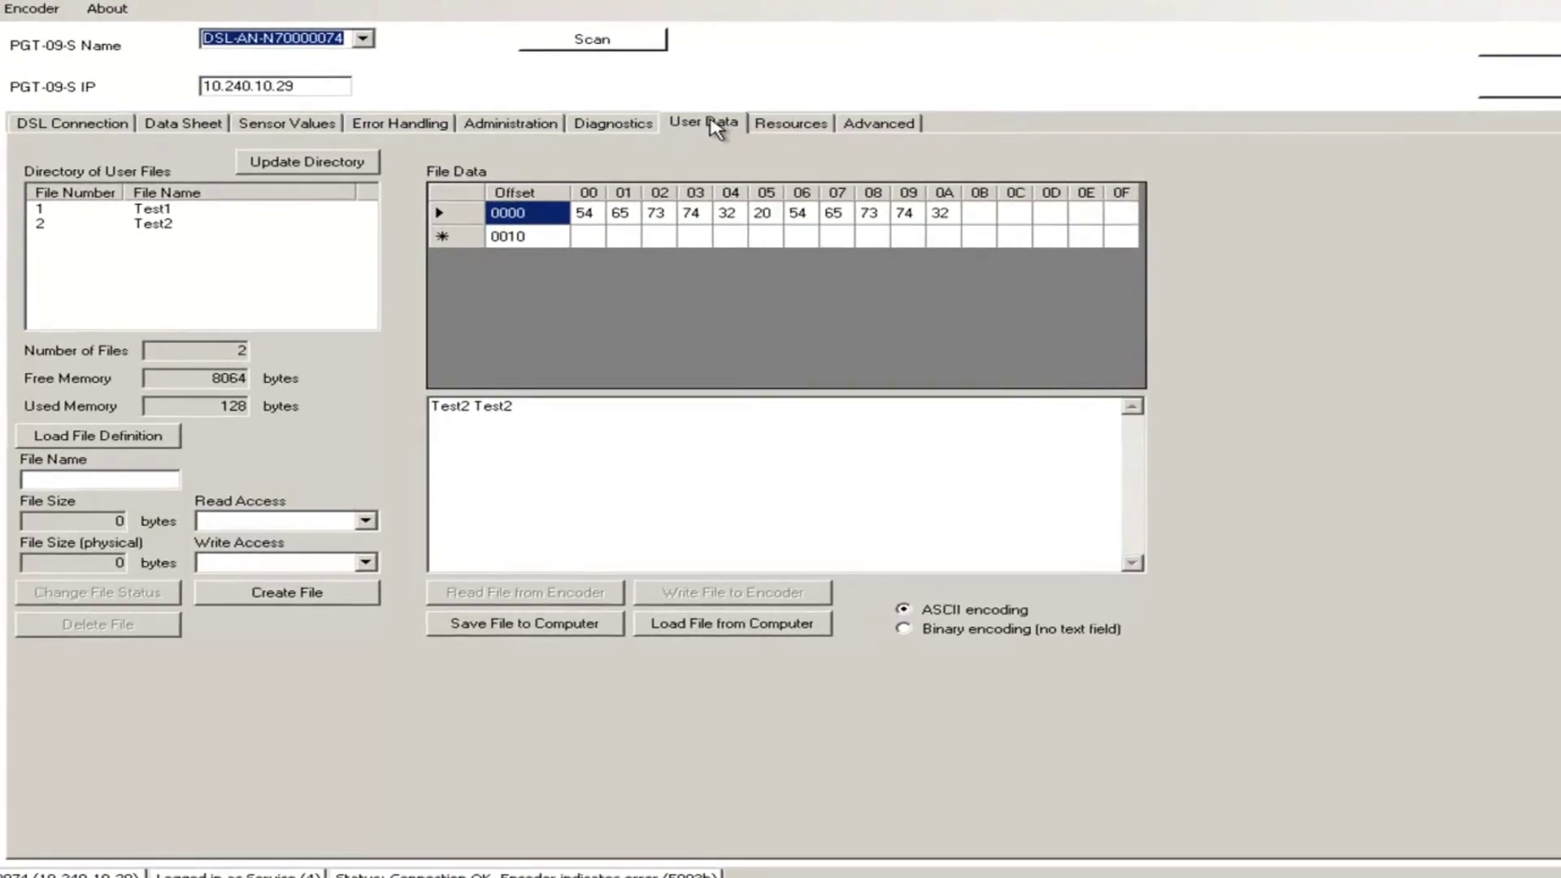
{"action": "left_click", "coordinate": [140, 445]}
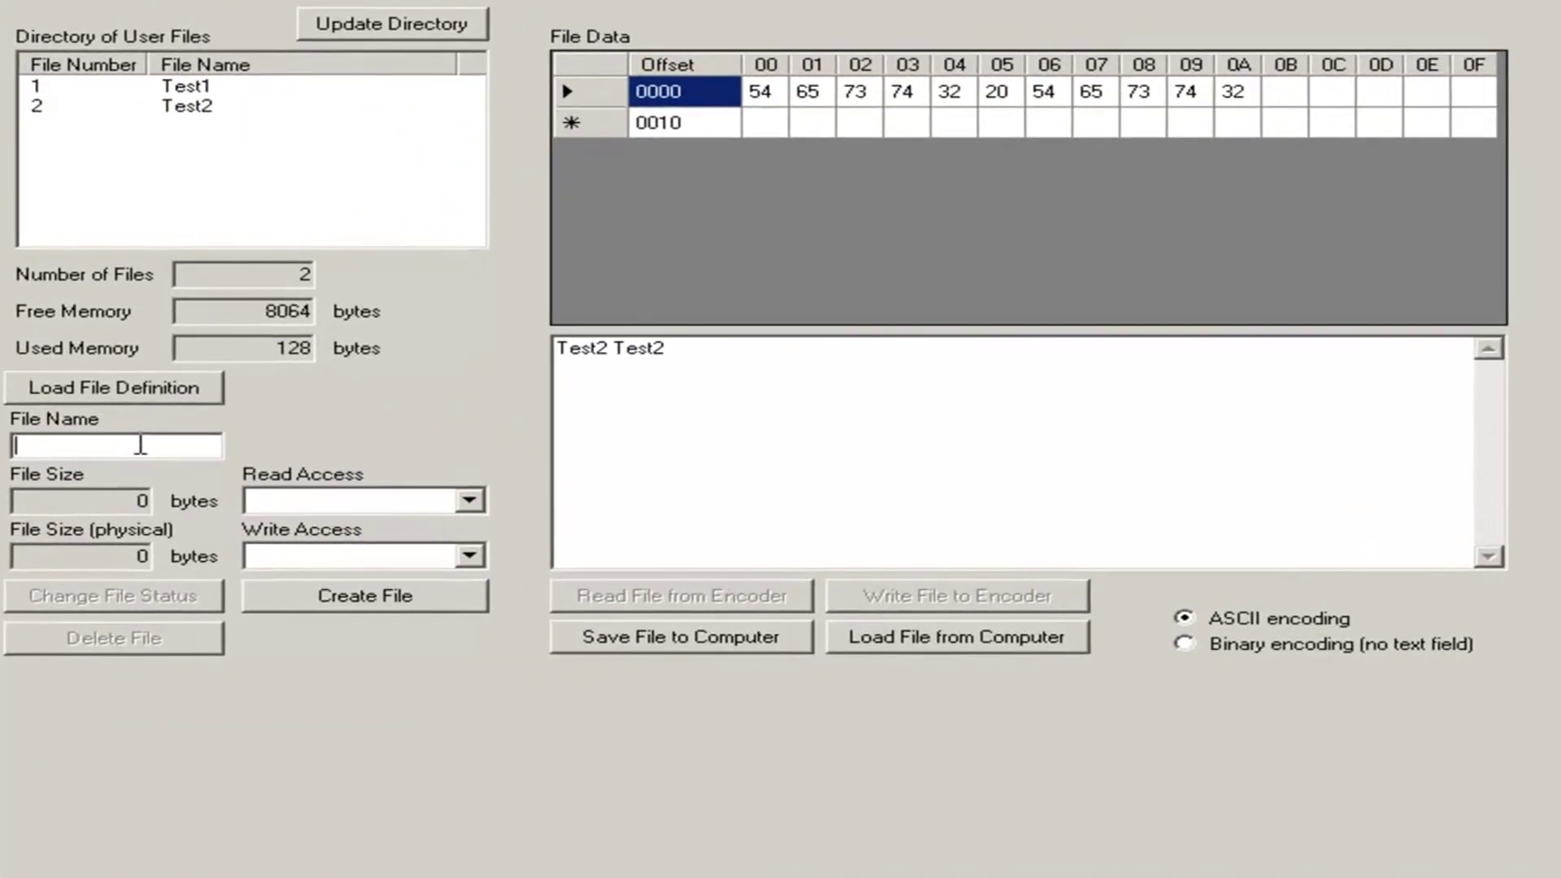
{"action": "type", "text": "Test3"}
{"action": "left_click", "coordinate": [510, 478]}
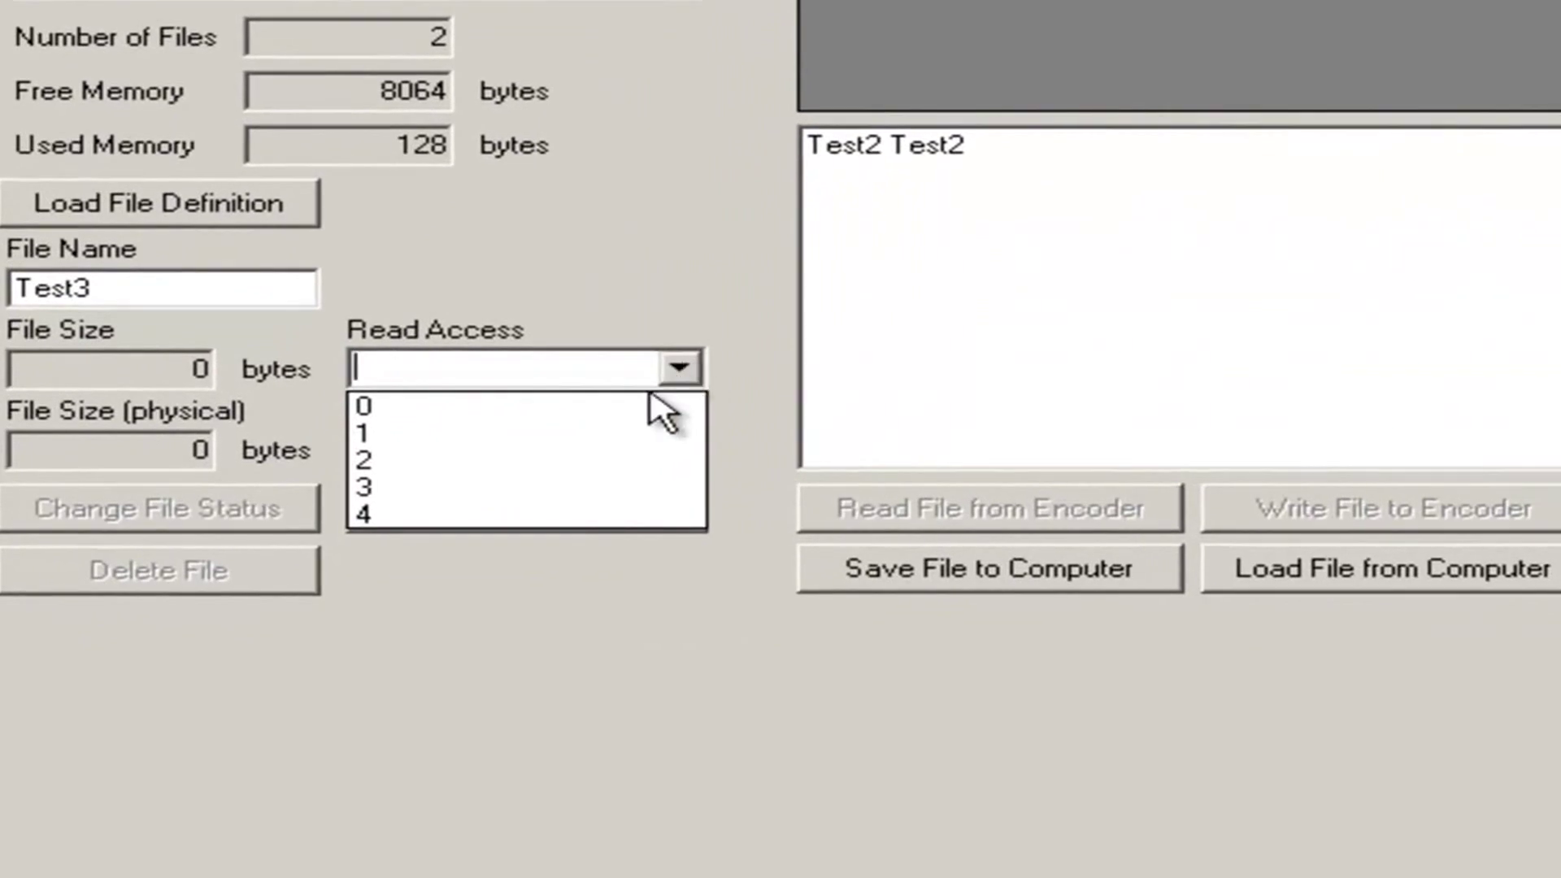
{"action": "left_click", "coordinate": [608, 457]}
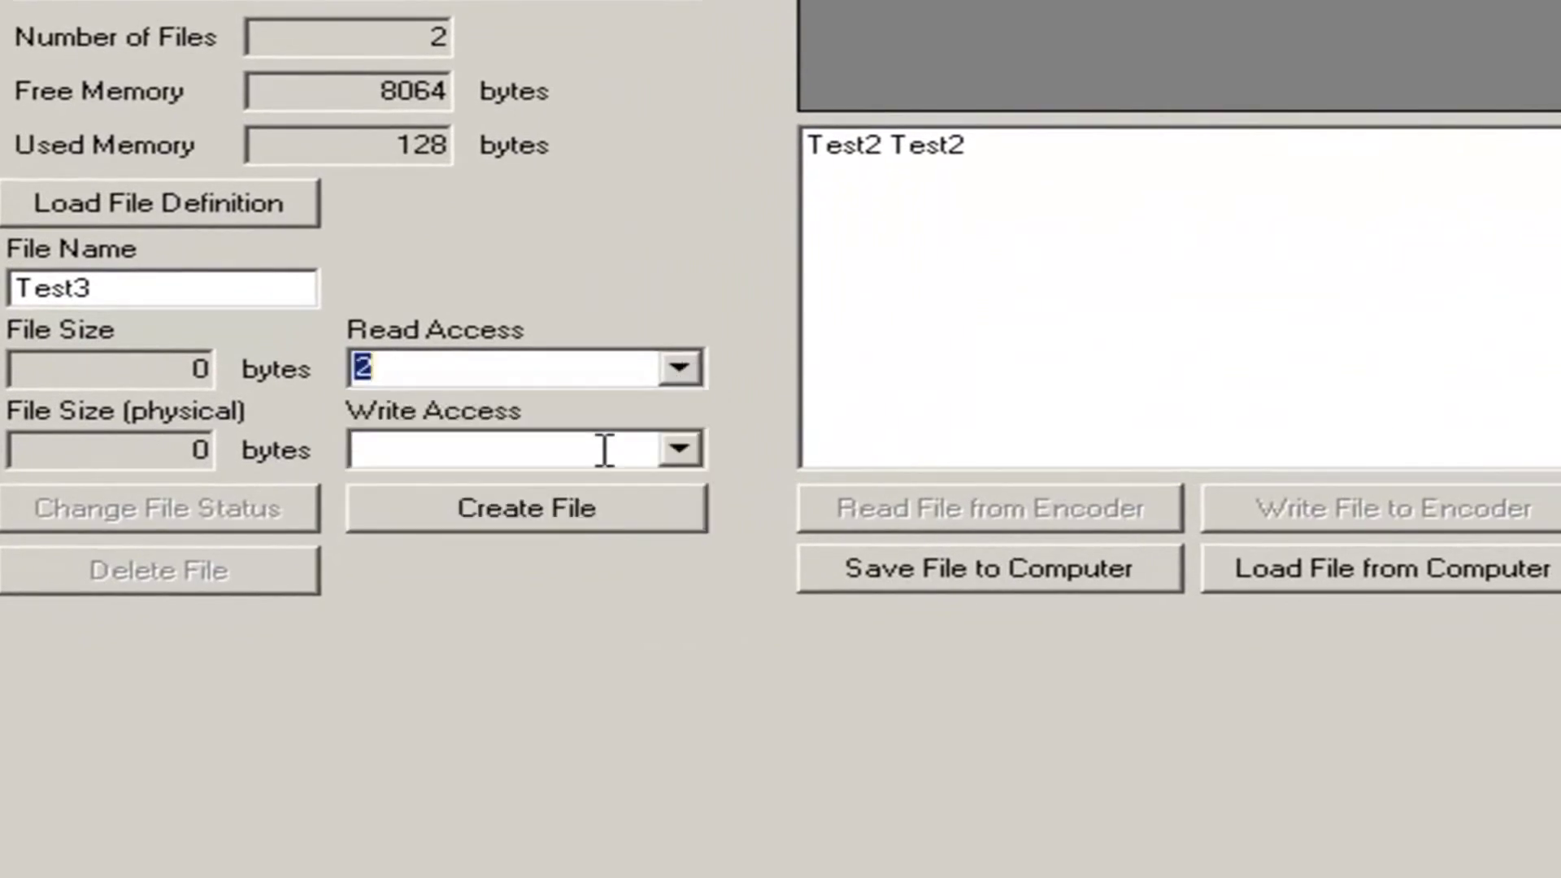
{"action": "left_click", "coordinate": [681, 450]}
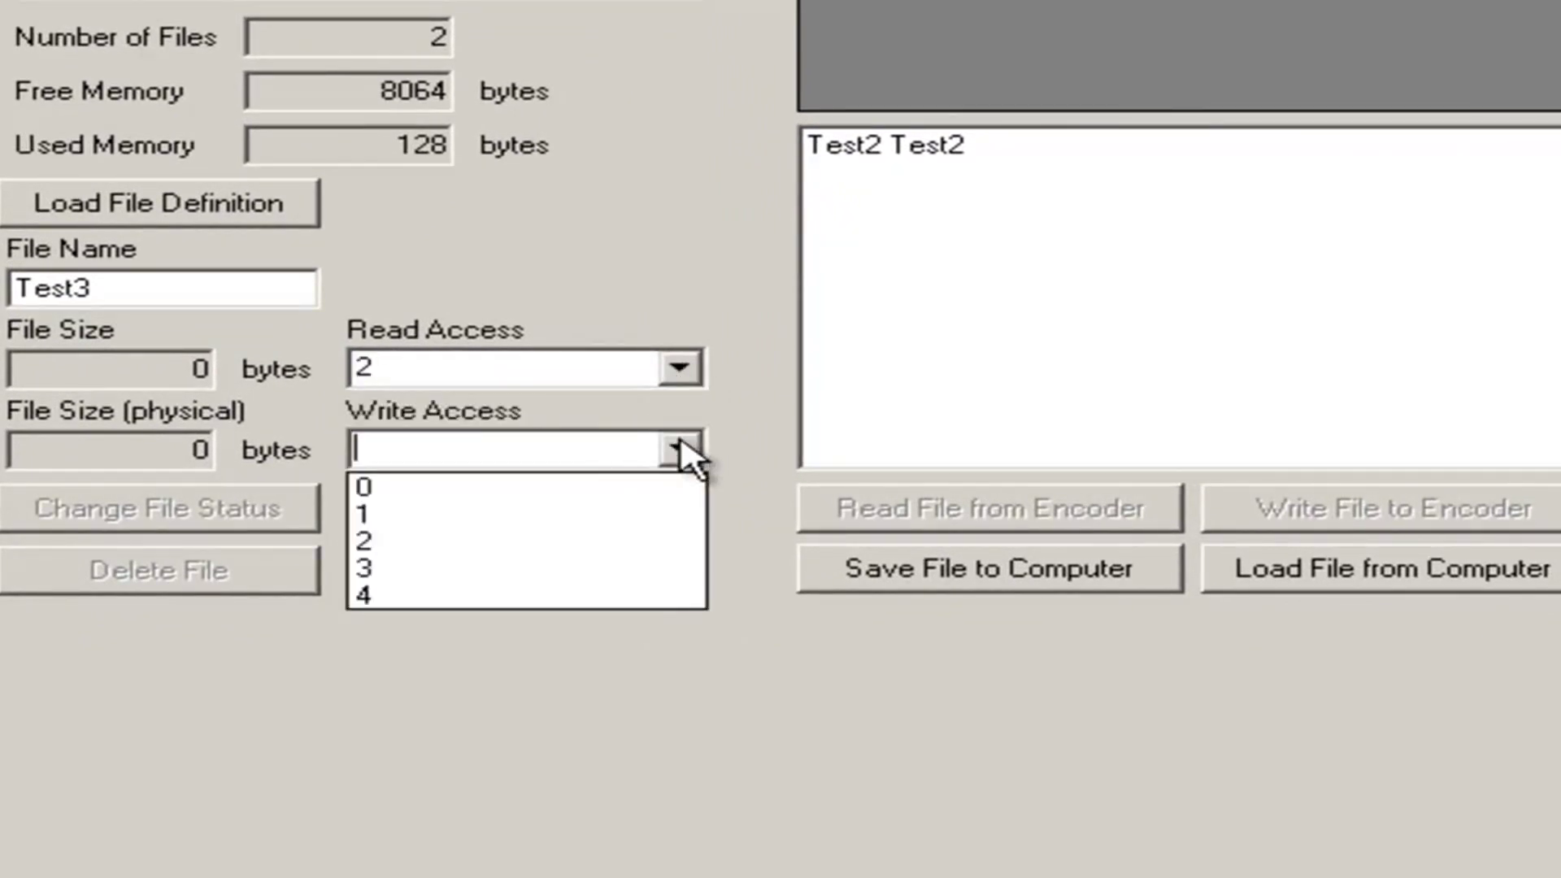
{"action": "left_click", "coordinate": [569, 541]}
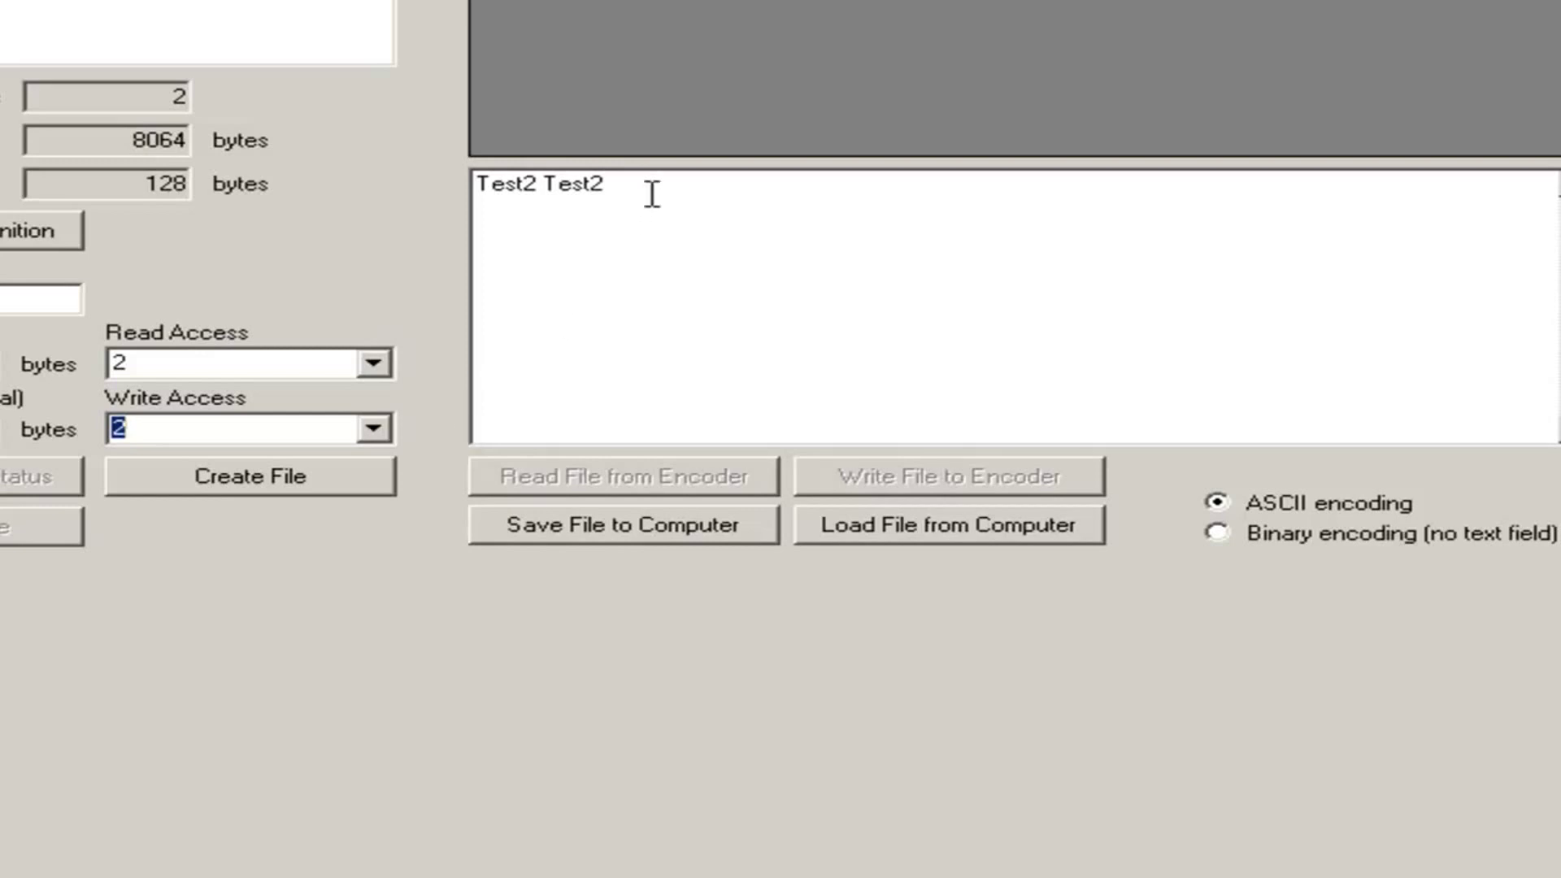
Create the Test3 user file on the encoder with the text "Hello World" as content, and load its file definition
{"action": "left_click_drag", "start_coordinate": [651, 185], "coordinate": [413, 187]}
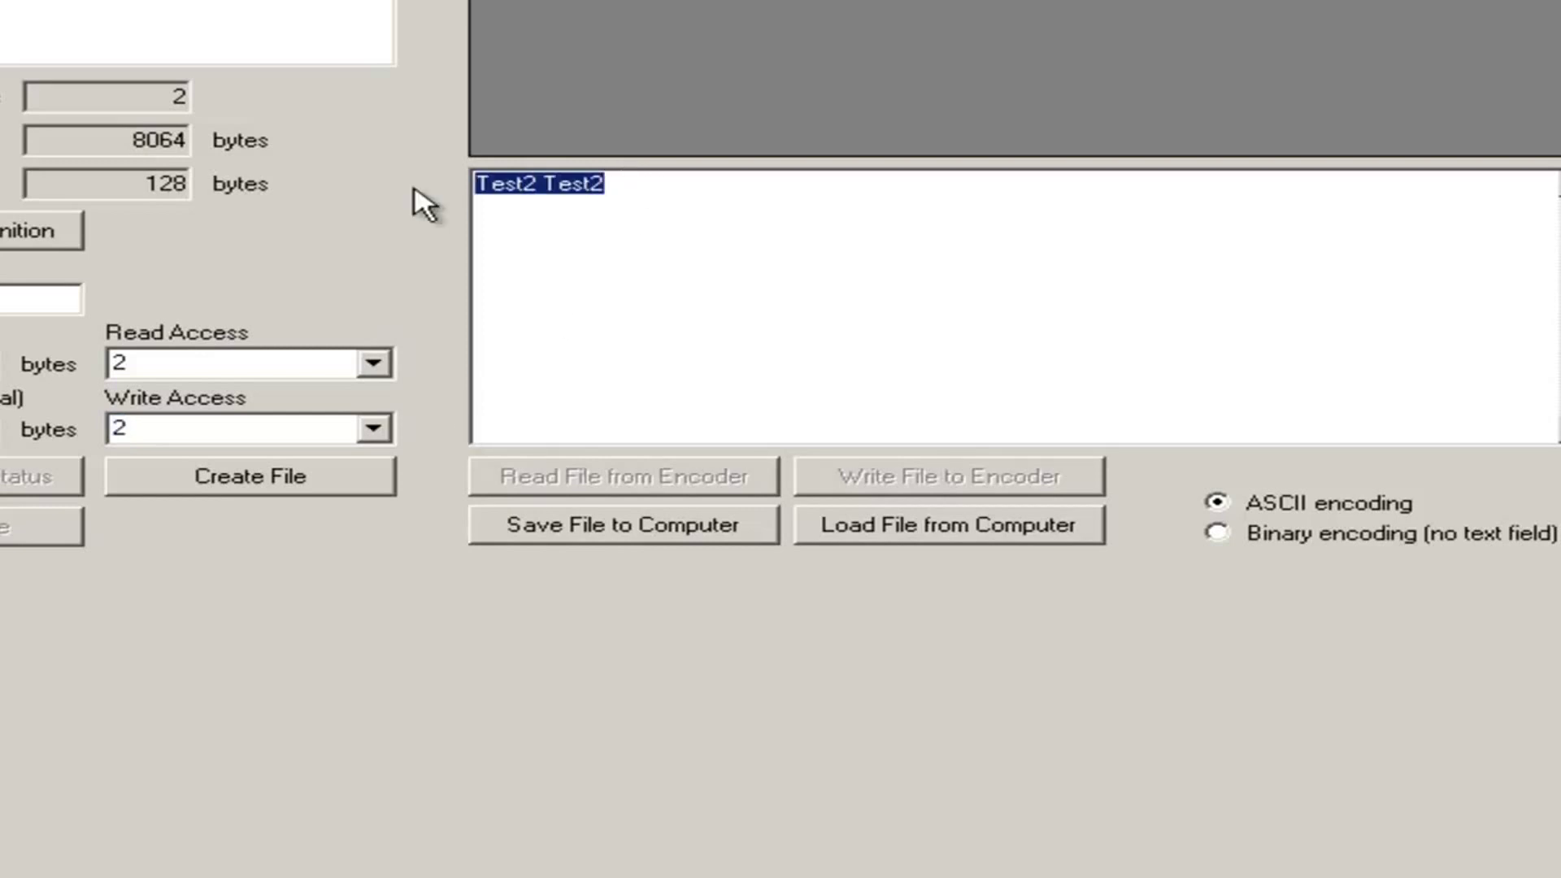
{"action": "type", "text": "Hello "}
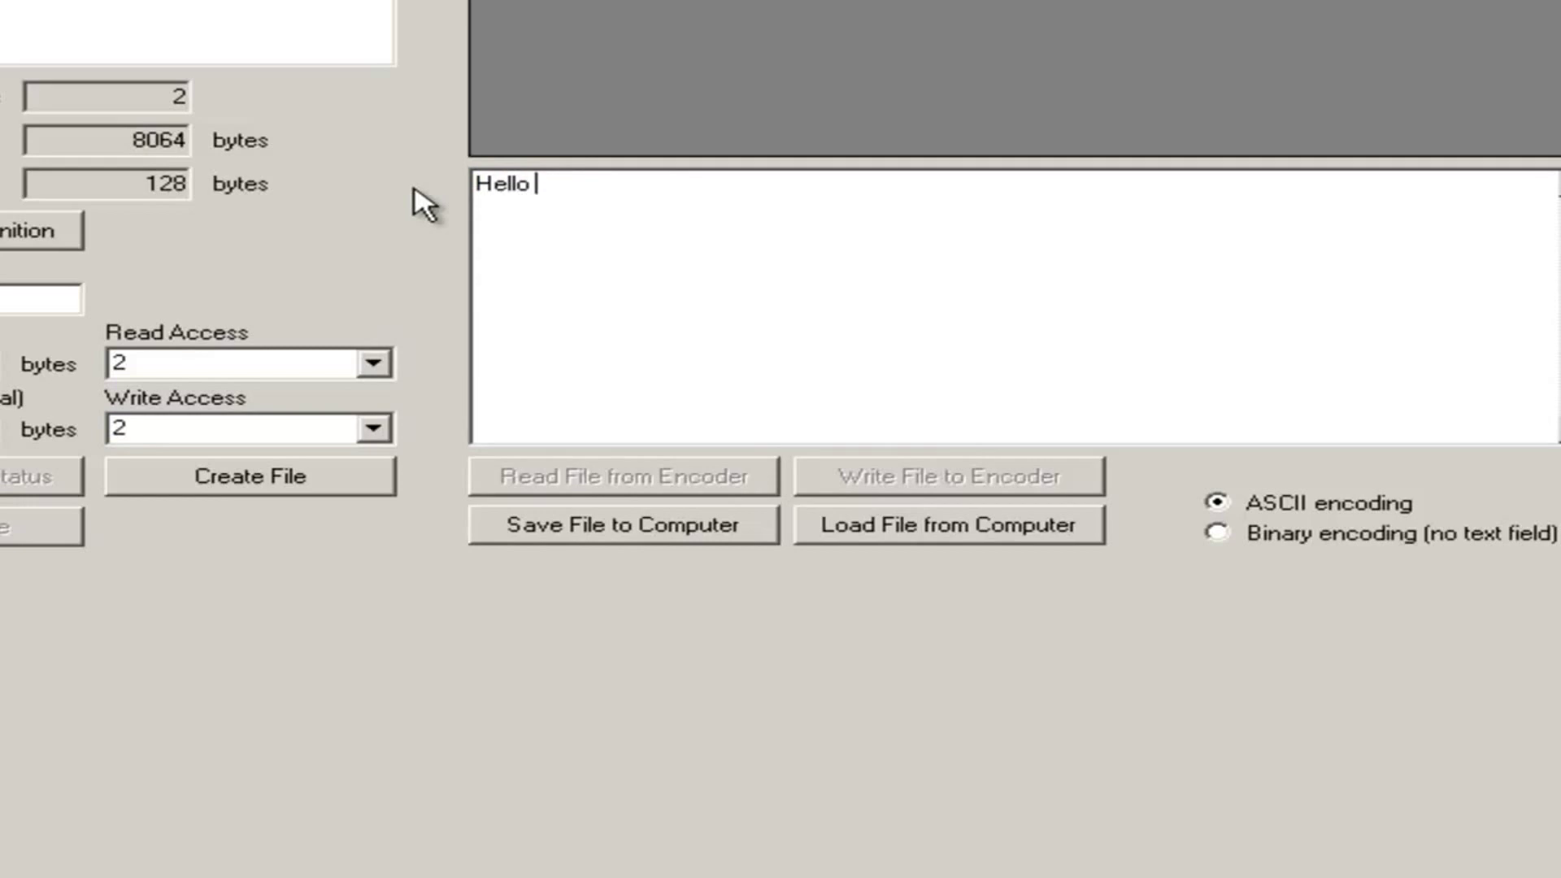
{"action": "type", "text": "World"}
{"action": "left_click", "coordinate": [261, 483]}
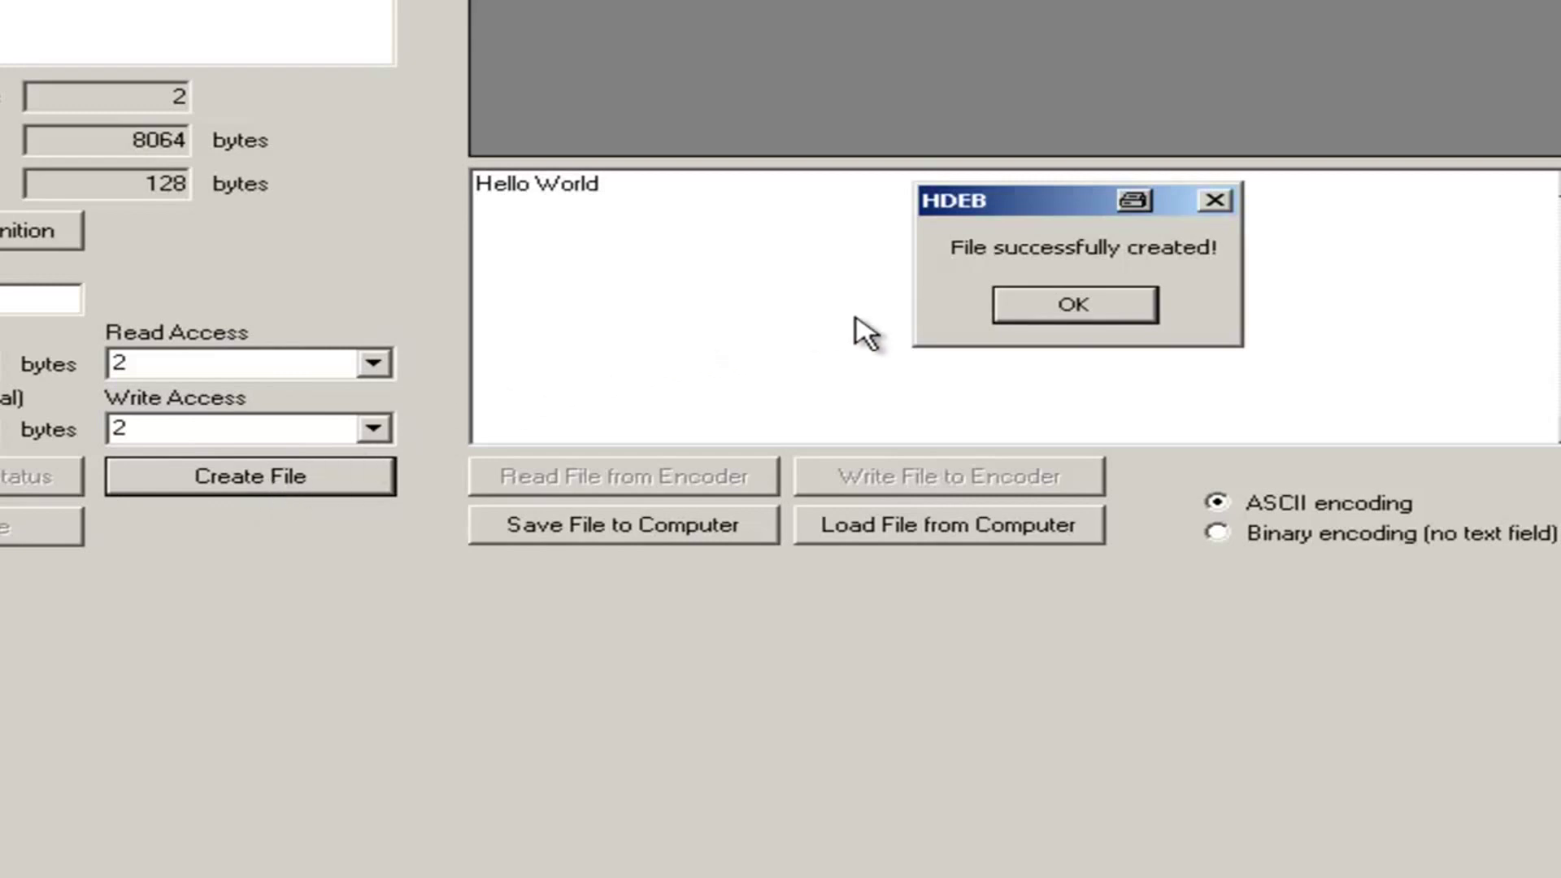
{"action": "left_click", "coordinate": [1057, 305]}
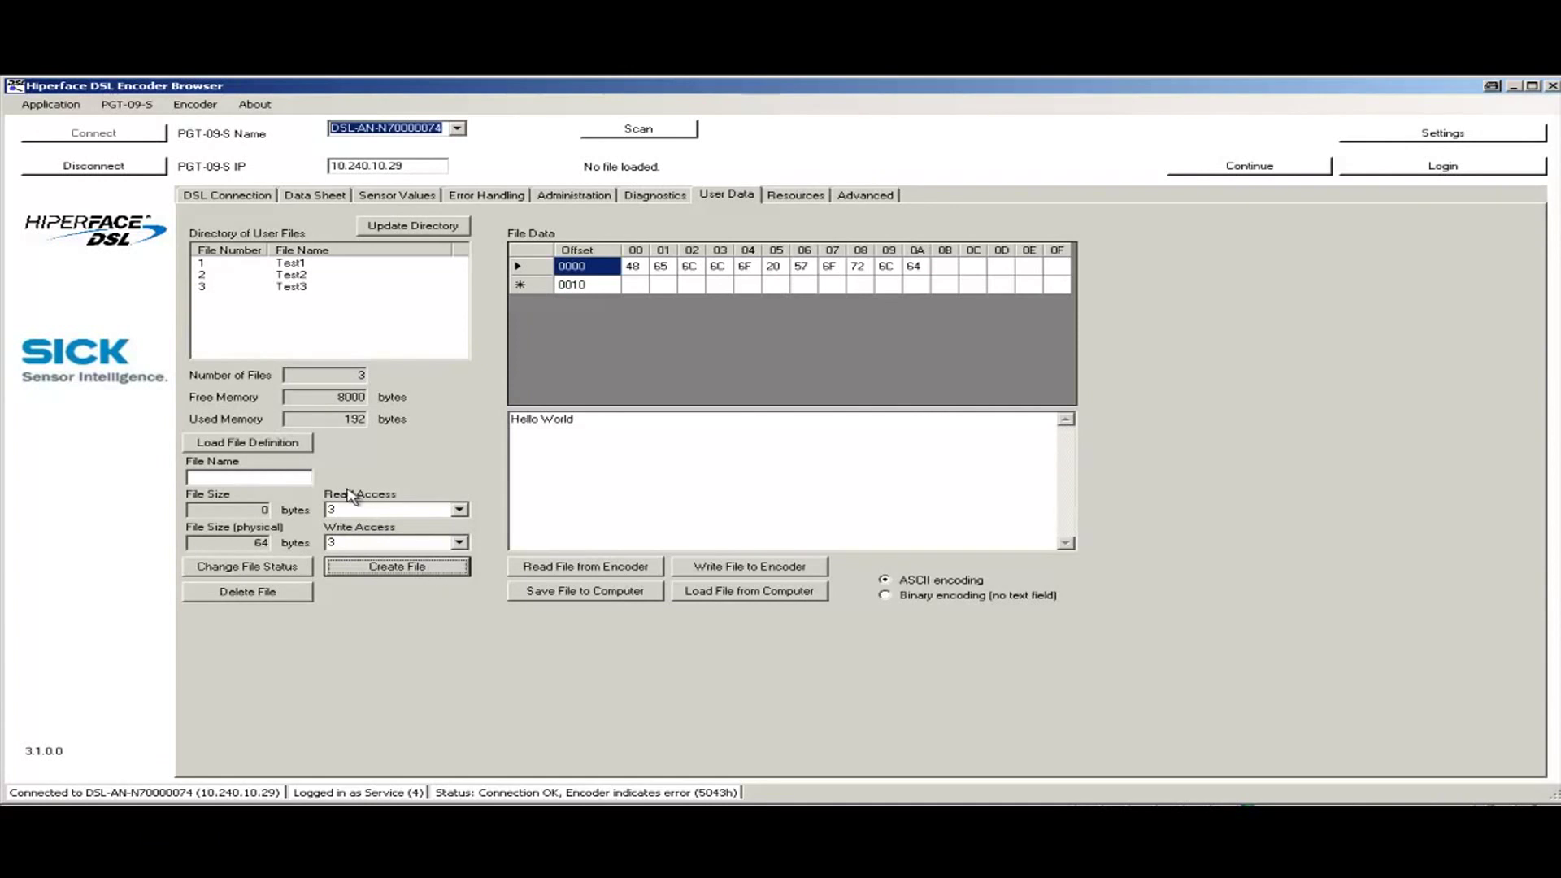
{"action": "left_click", "coordinate": [241, 288]}
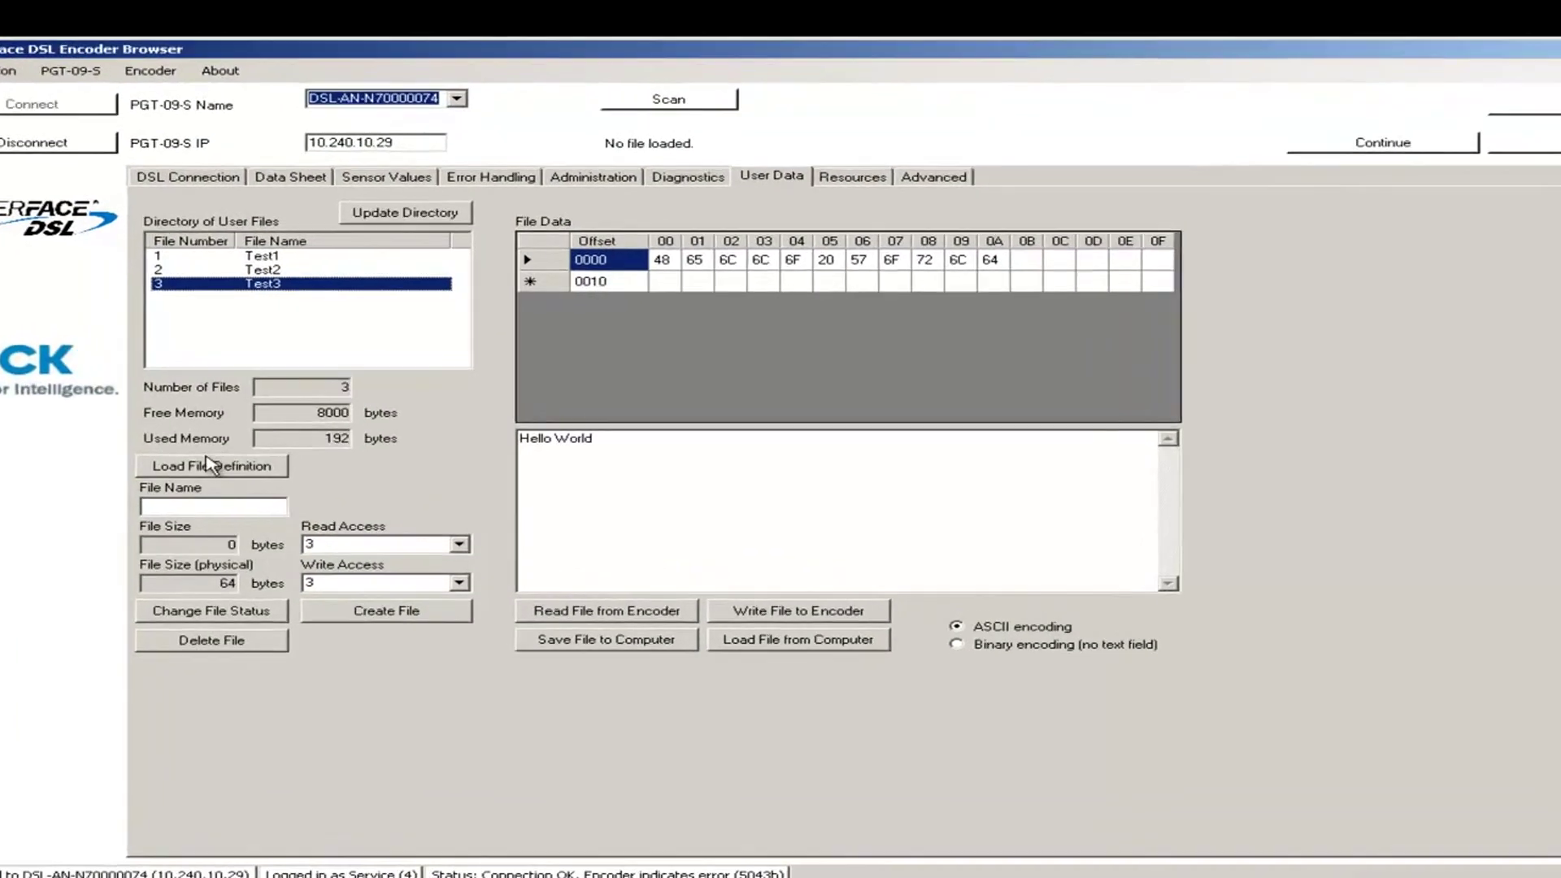
{"action": "left_click", "coordinate": [246, 447]}
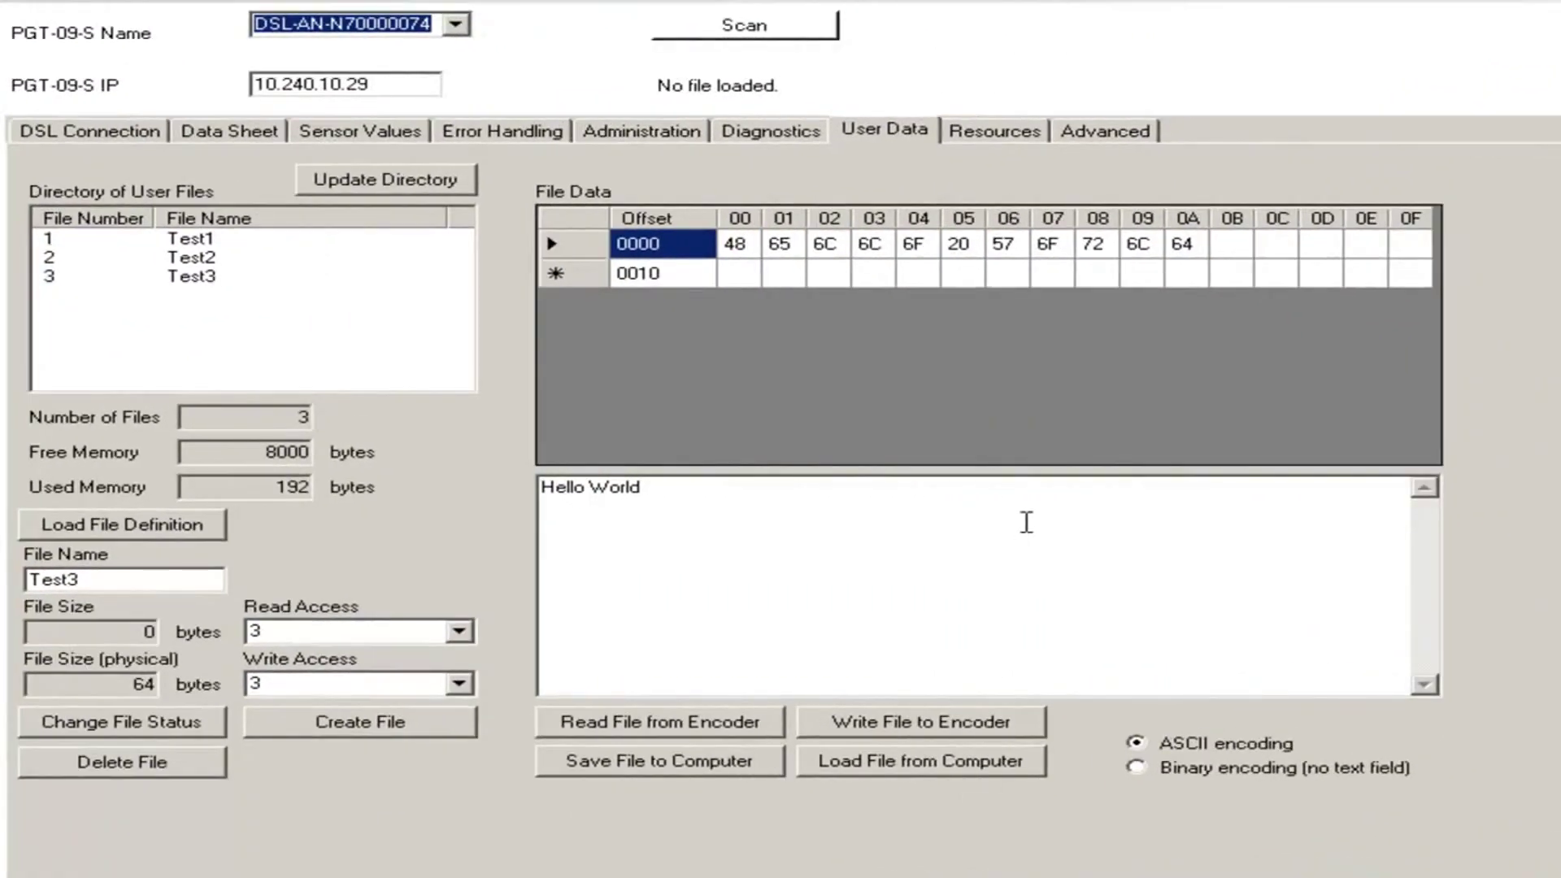
Update the database of resources implemented in the encoder and view the details of the SUPVOLT resource under MONITOR
{"action": "left_click", "coordinate": [1010, 140]}
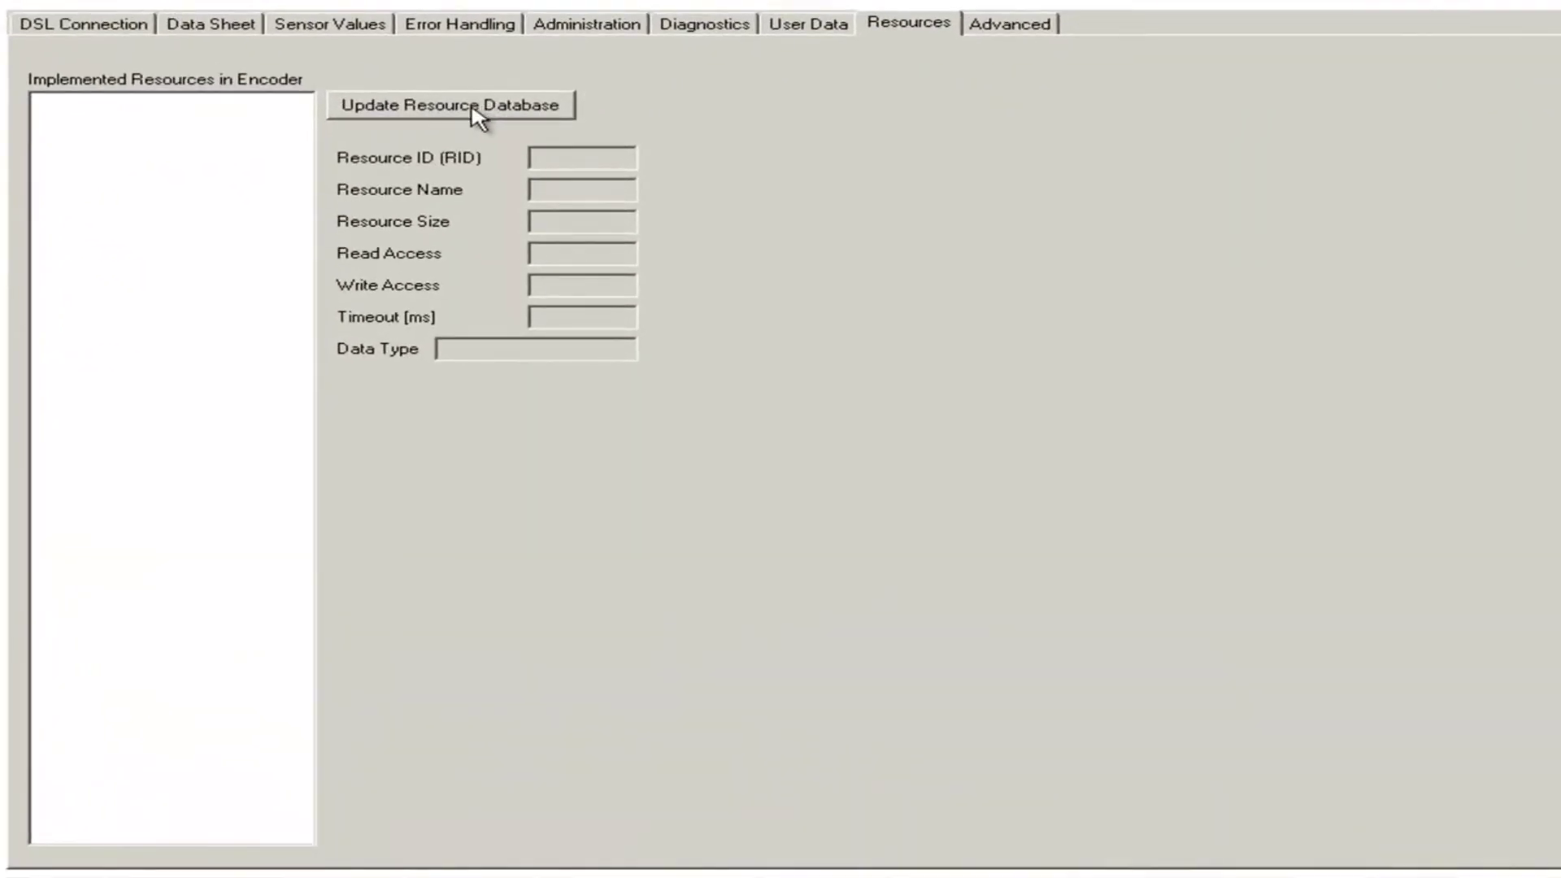
{"action": "left_click", "coordinate": [462, 107]}
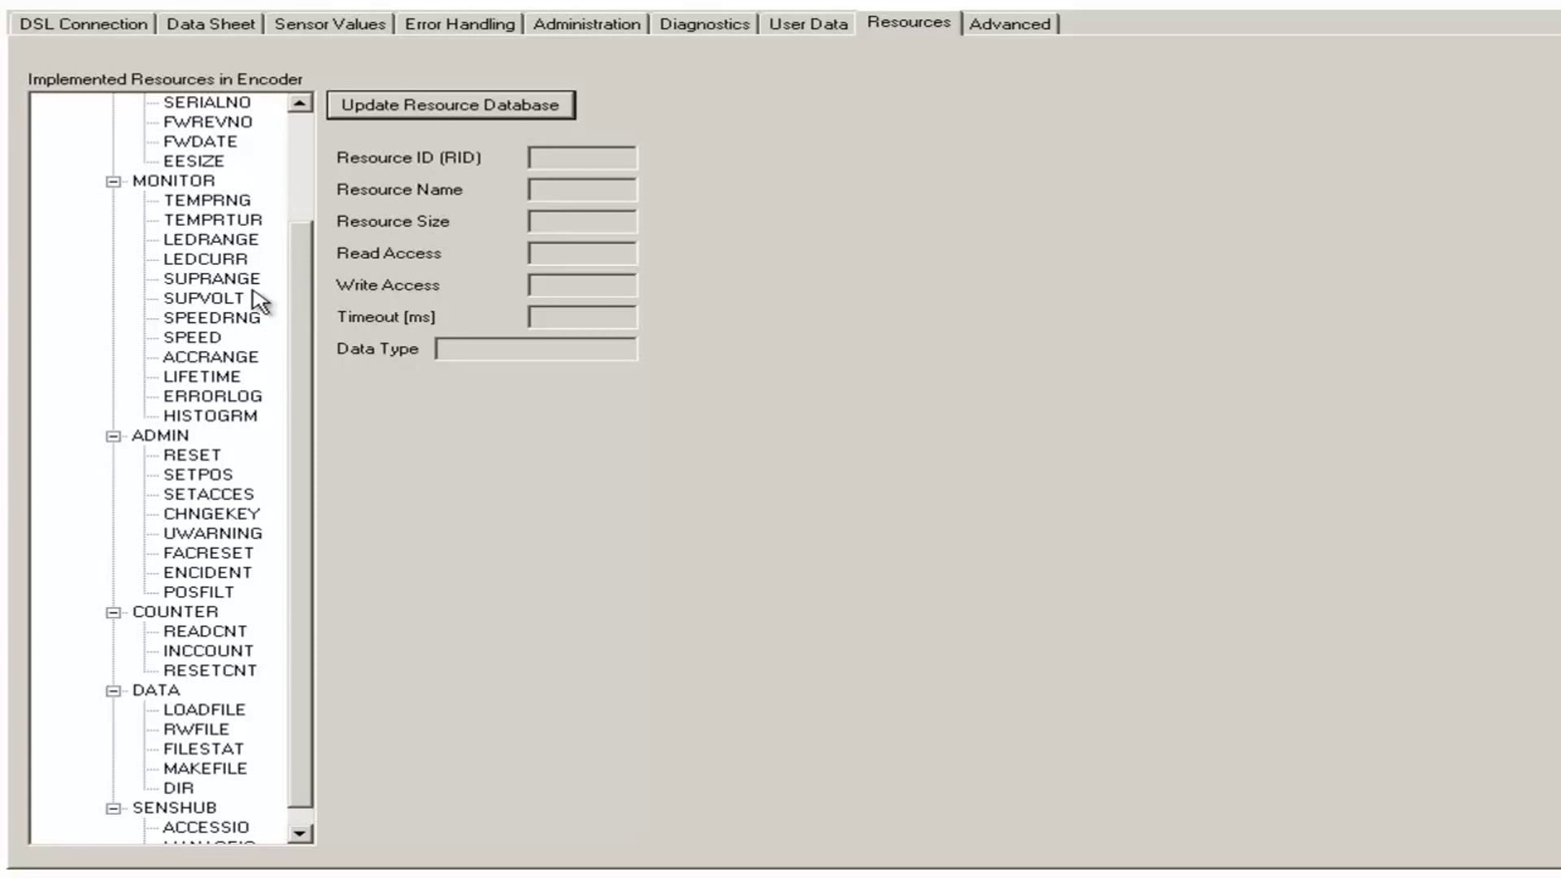
{"action": "left_click", "coordinate": [216, 309]}
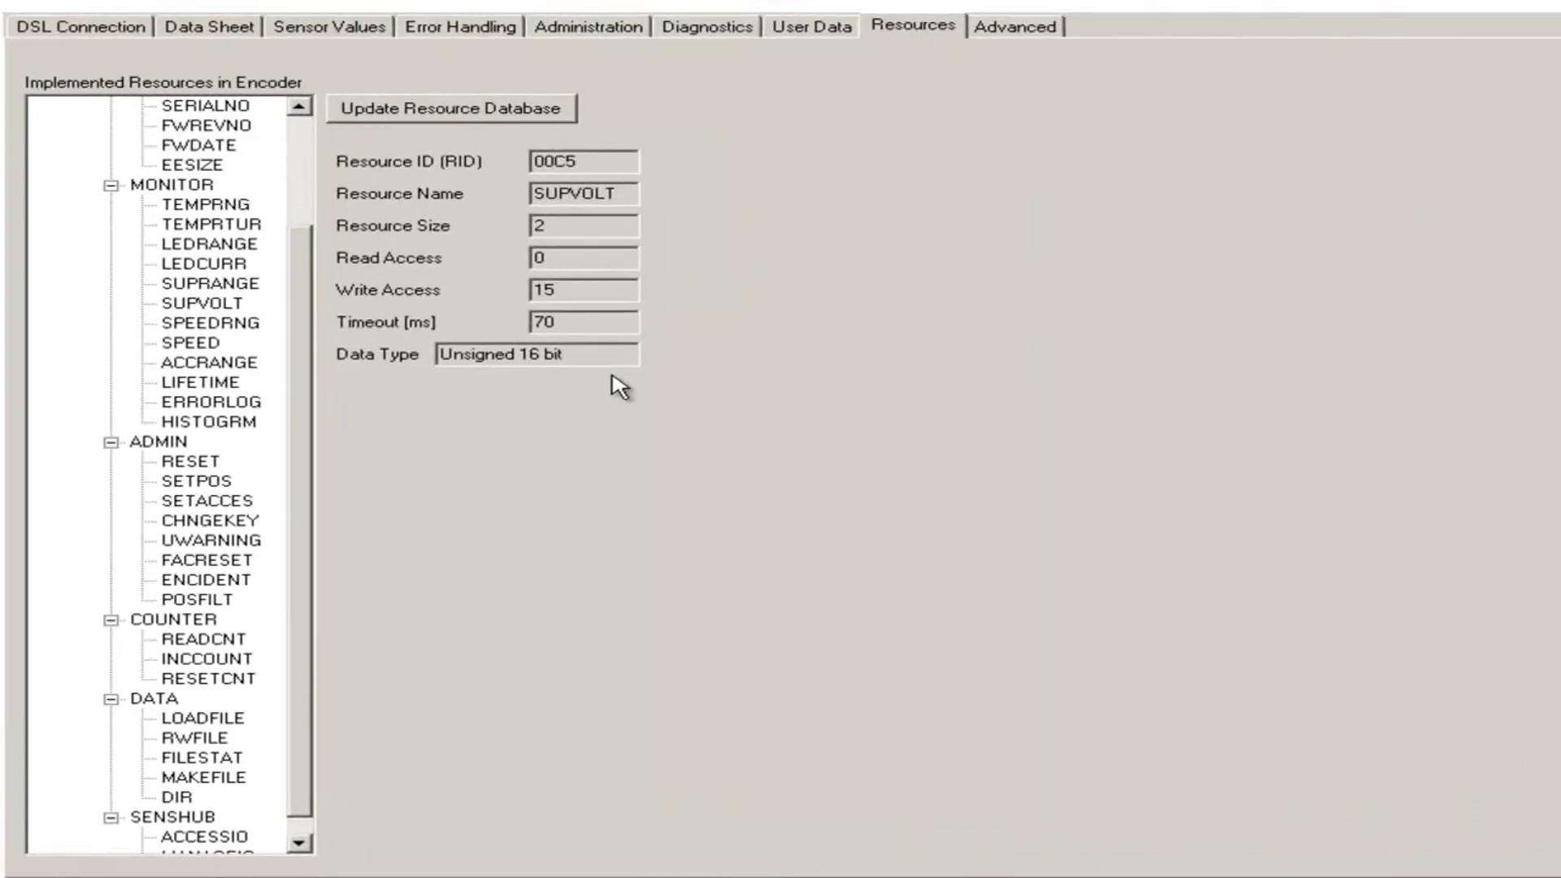
Open the advanced functions for long messages and DSL registers
{"action": "left_click", "coordinate": [1026, 31]}
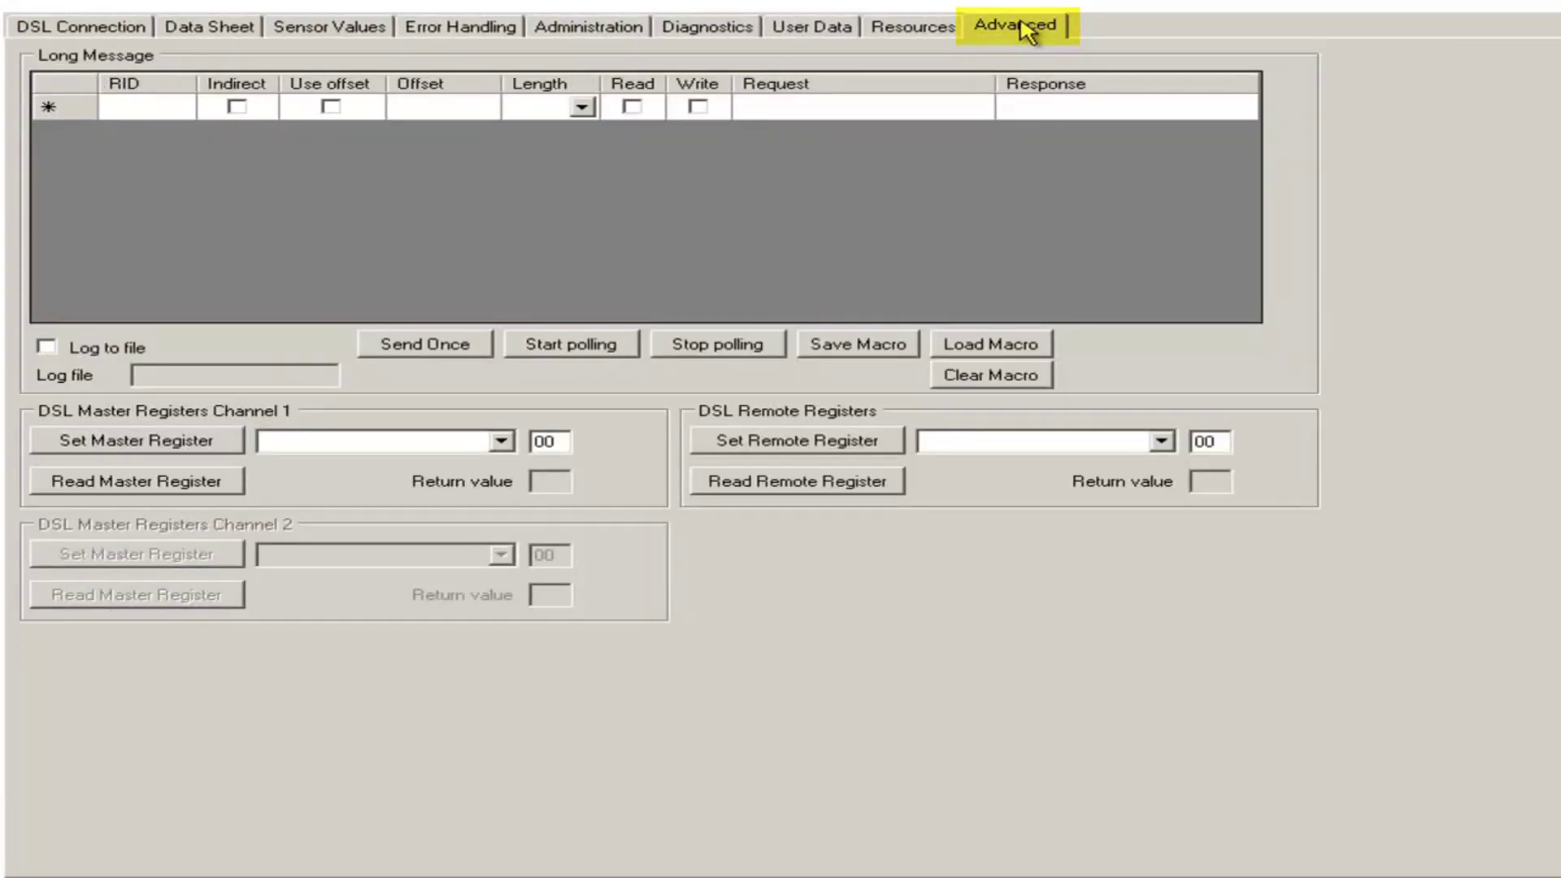